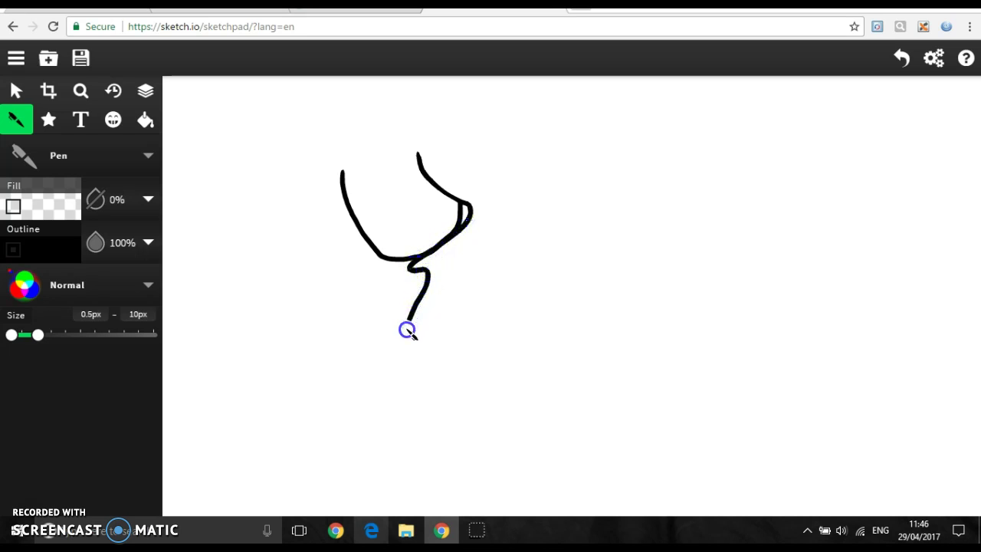
Draw the hair outline around the face and the inner contour of the raised arm, ending in a scribbled fist
mouse_move(409, 338)
mouse_down()
mouse_move(464, 296)
mouse_move(495, 252)
mouse_move(494, 190)
mouse_move(462, 147)
mouse_move(398, 129)
mouse_move(359, 140)
mouse_move(326, 167)
mouse_move(303, 241)
mouse_move(413, 153)
mouse_up()
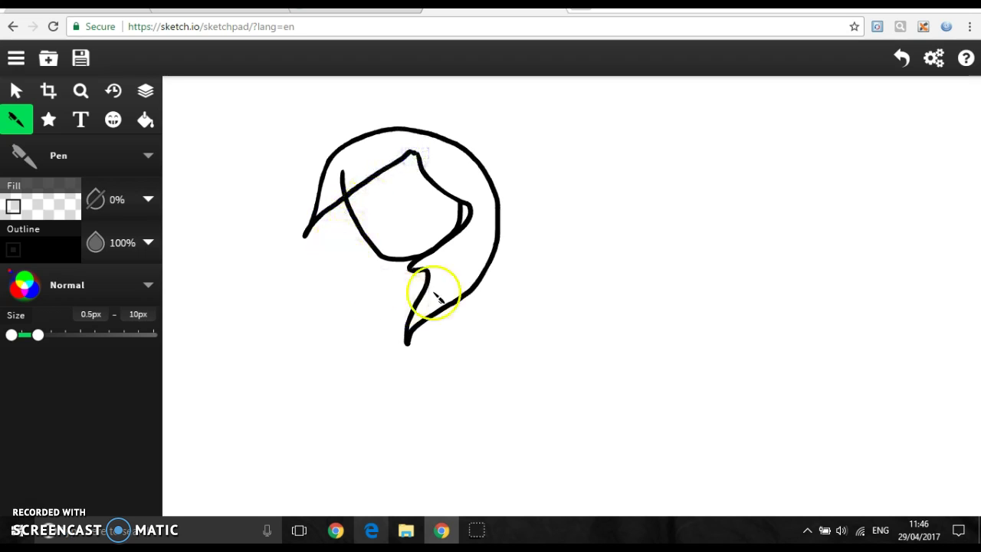
mouse_move(414, 264)
mouse_down()
mouse_move(416, 322)
mouse_move(394, 390)
mouse_move(509, 322)
mouse_move(508, 310)
mouse_up()
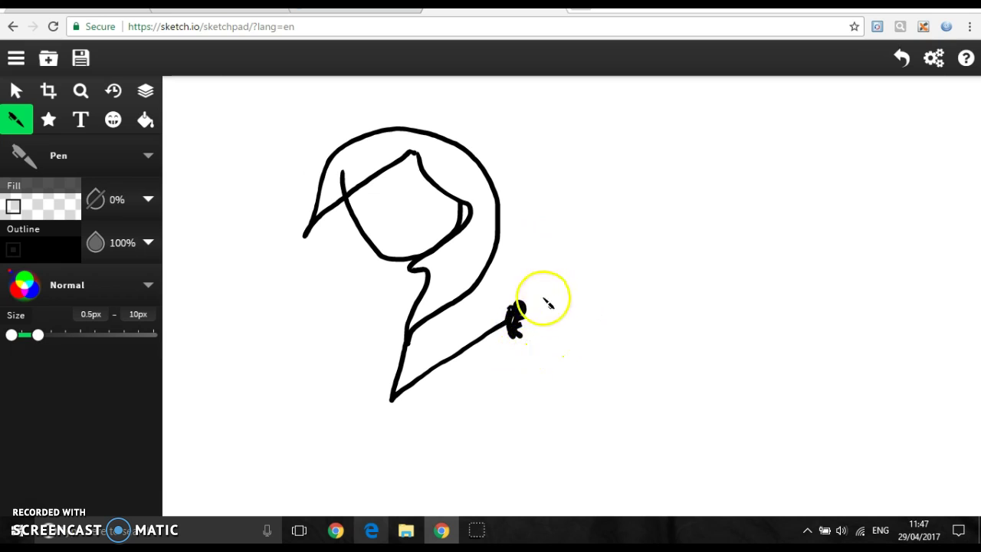
Change the outline colour to grey 9f9f9f and draw a filled-in knife blade rising from the fist
click(39, 253)
click(228, 274)
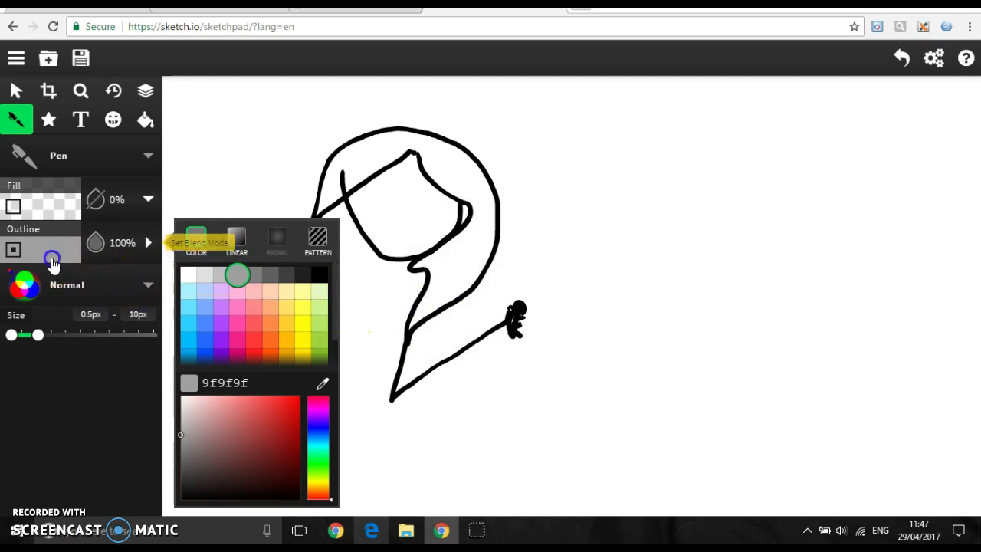
click(52, 261)
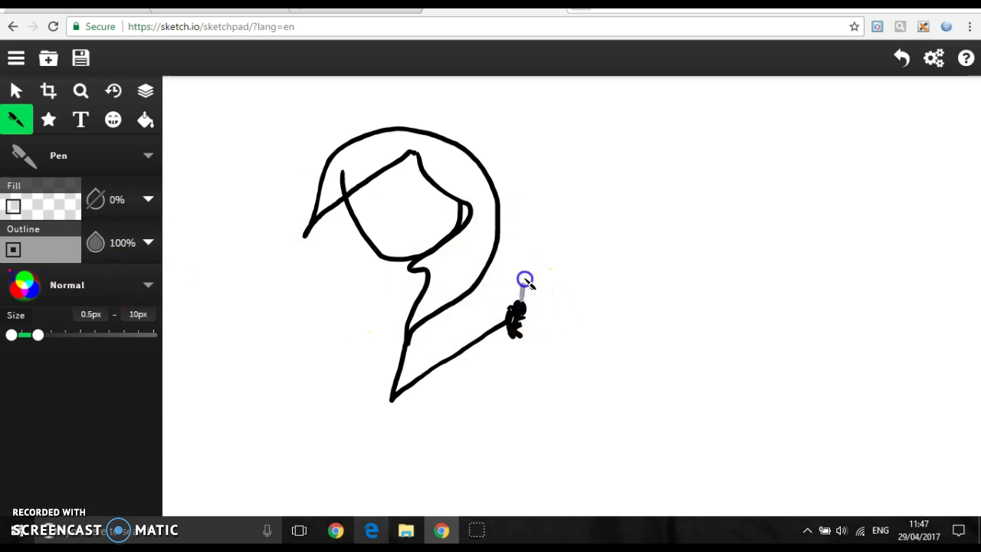
mouse_move(528, 285)
mouse_down()
mouse_move(520, 303)
mouse_move(529, 262)
mouse_move(531, 297)
mouse_move(526, 268)
mouse_move(529, 285)
mouse_up()
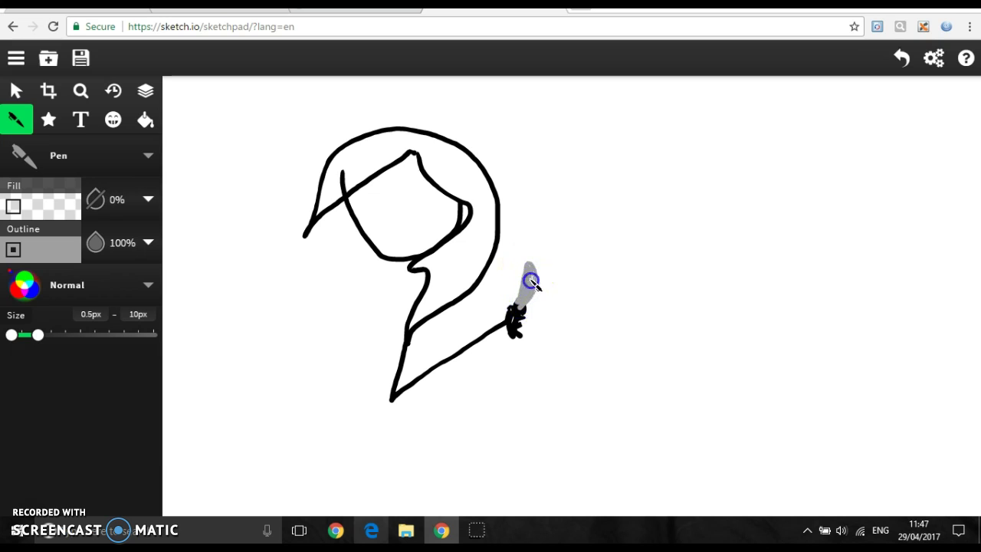
Set the outline colour back to black and draw the outer contour of the raised arm and the chest beside it
click(27, 277)
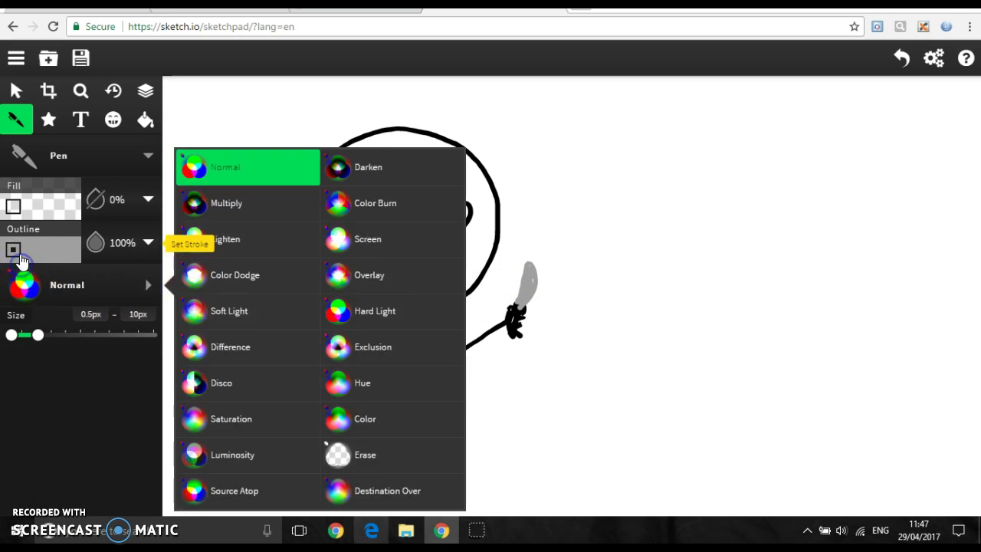
click(31, 259)
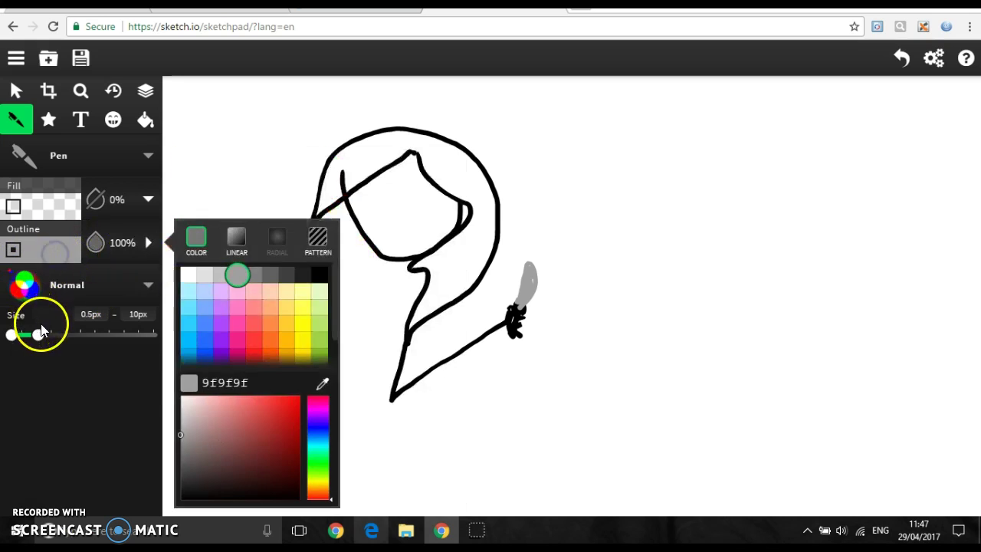
click(31, 275)
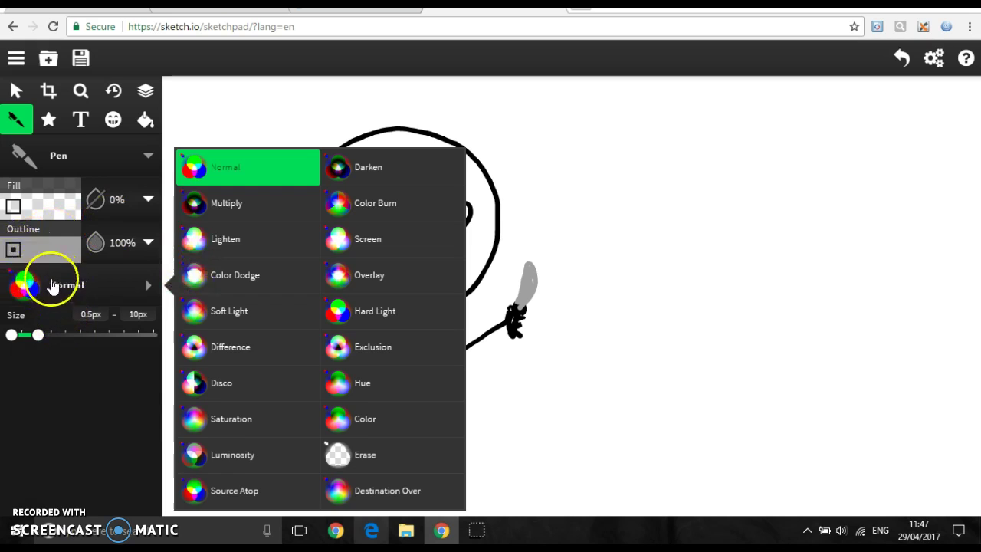
click(48, 255)
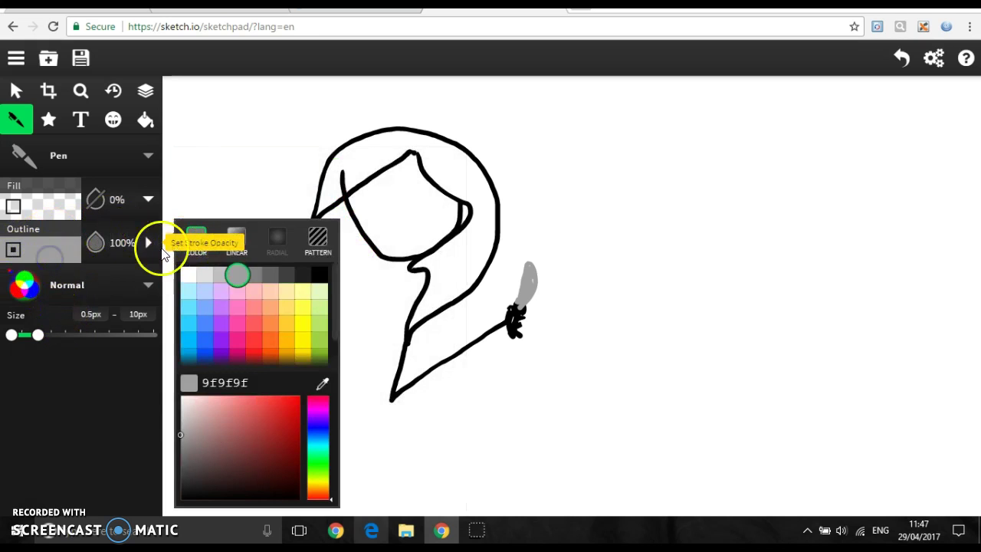
click(321, 277)
mouse_move(395, 286)
mouse_down()
mouse_move(363, 423)
mouse_move(385, 423)
mouse_move(521, 346)
mouse_up()
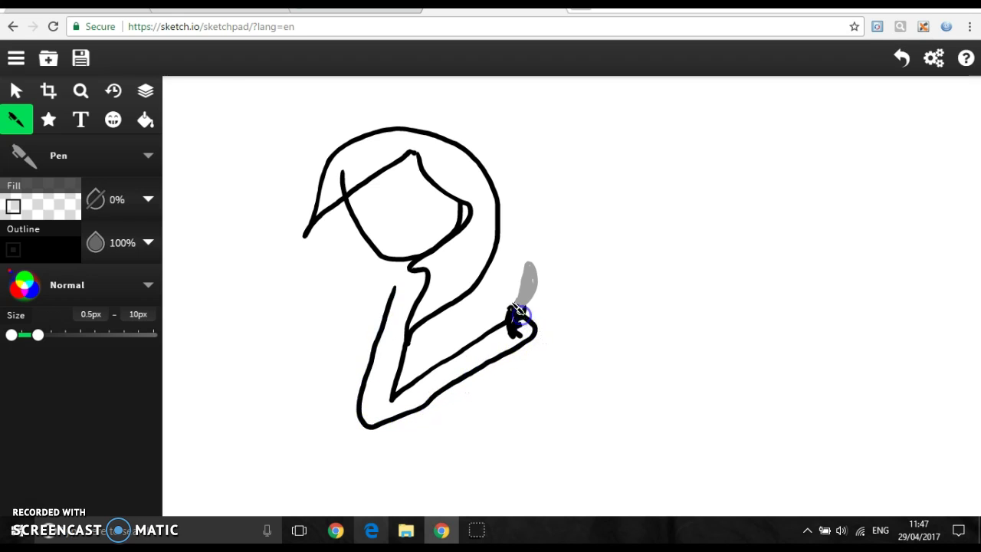
mouse_move(341, 274)
mouse_down()
mouse_move(327, 301)
mouse_move(341, 345)
mouse_move(336, 364)
mouse_move(387, 311)
mouse_up()
drag(350, 344, 345, 360)
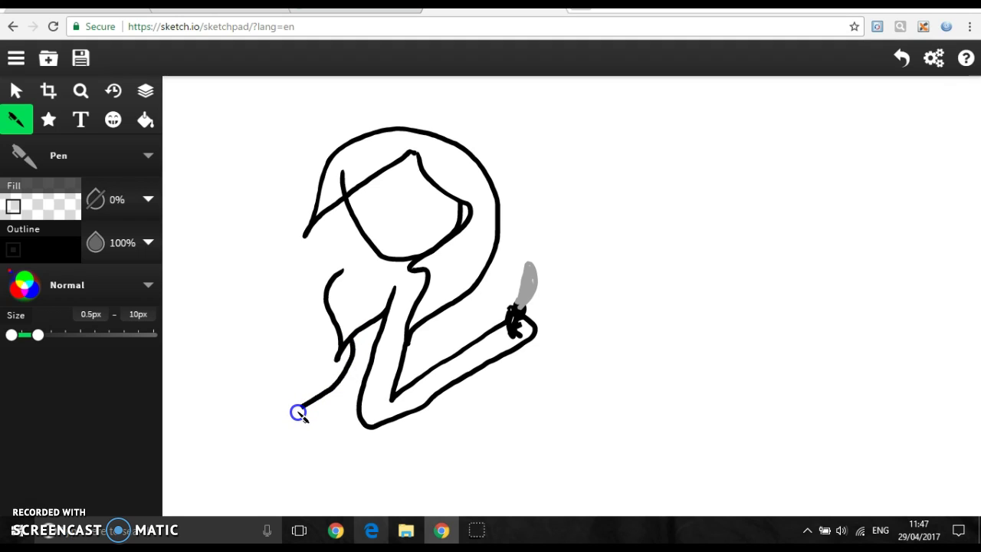
mouse_move(280, 394)
mouse_down()
mouse_move(320, 337)
mouse_move(321, 315)
mouse_up()
click(894, 64)
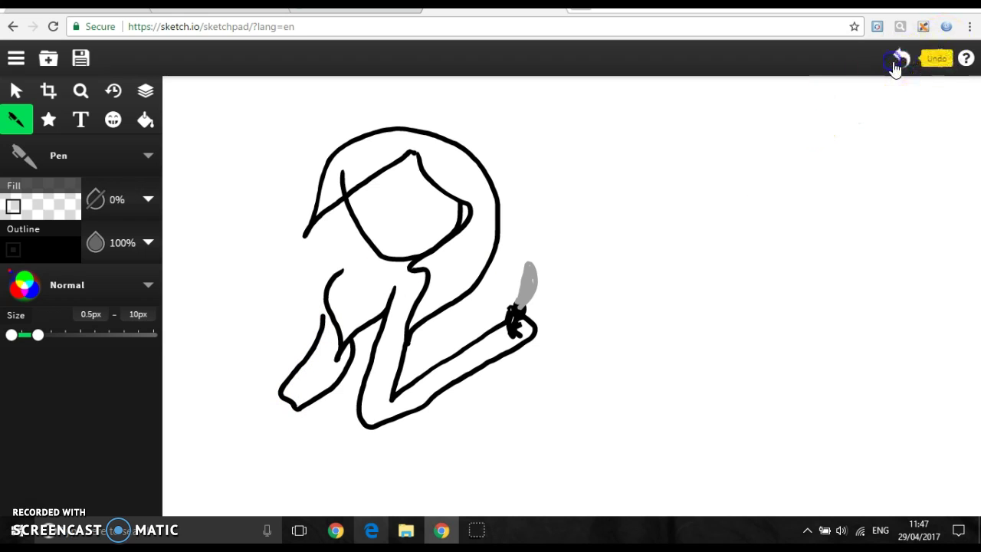
Draw the side of the torso below the chest, the waistline and the outer hip line
click(341, 349)
drag(340, 349, 334, 397)
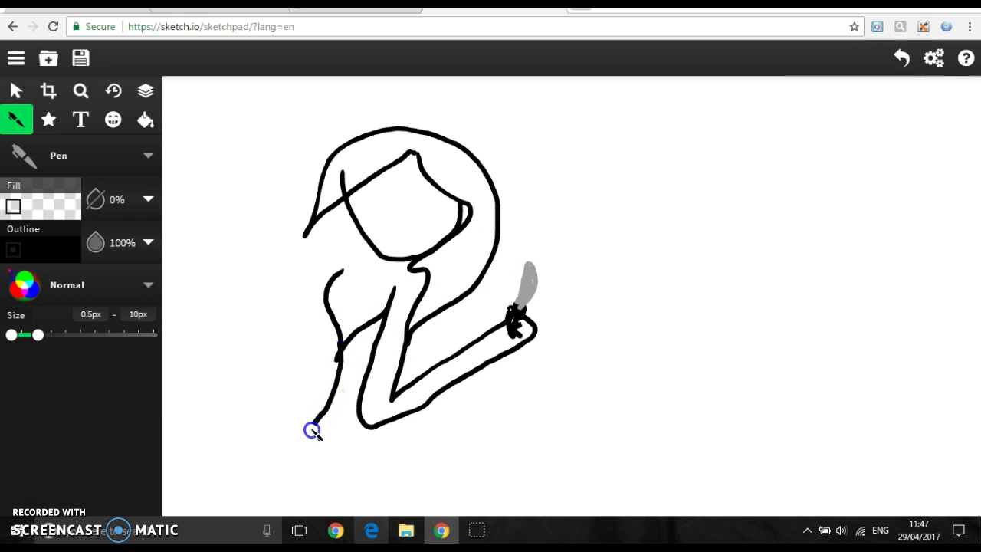
mouse_move(309, 433)
mouse_down()
mouse_move(296, 482)
mouse_move(321, 416)
mouse_move(362, 424)
mouse_up()
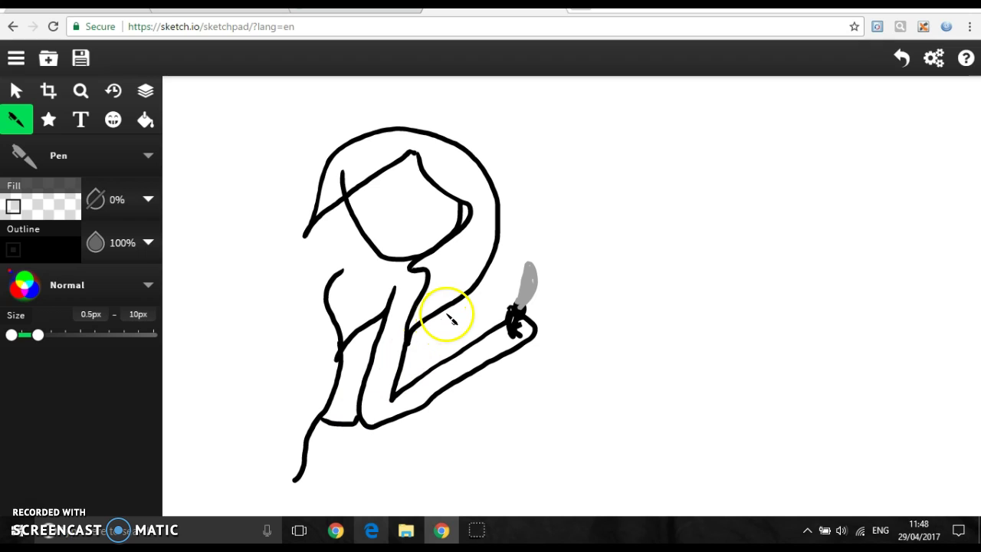
mouse_move(373, 256)
mouse_down()
mouse_move(375, 270)
mouse_move(313, 283)
mouse_move(311, 299)
mouse_up()
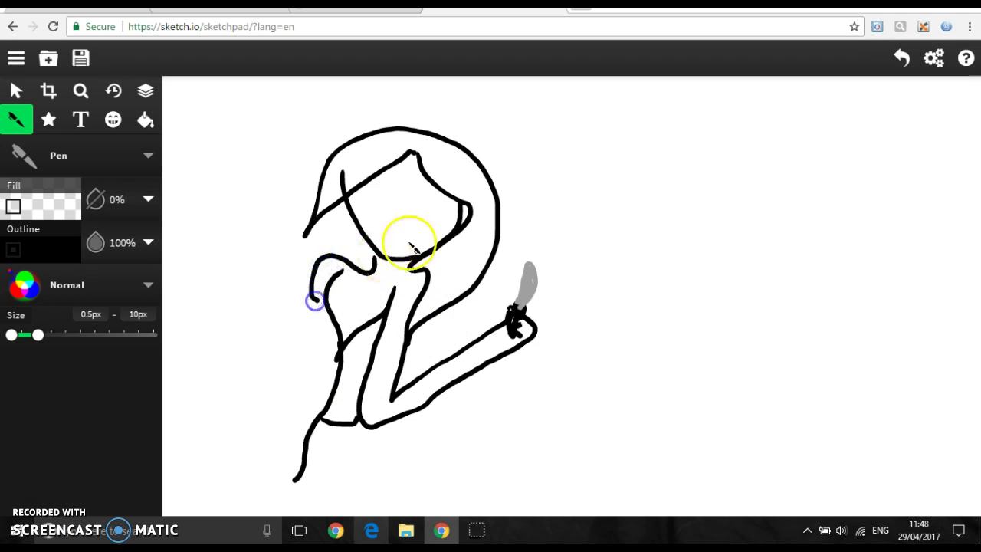
click(895, 64)
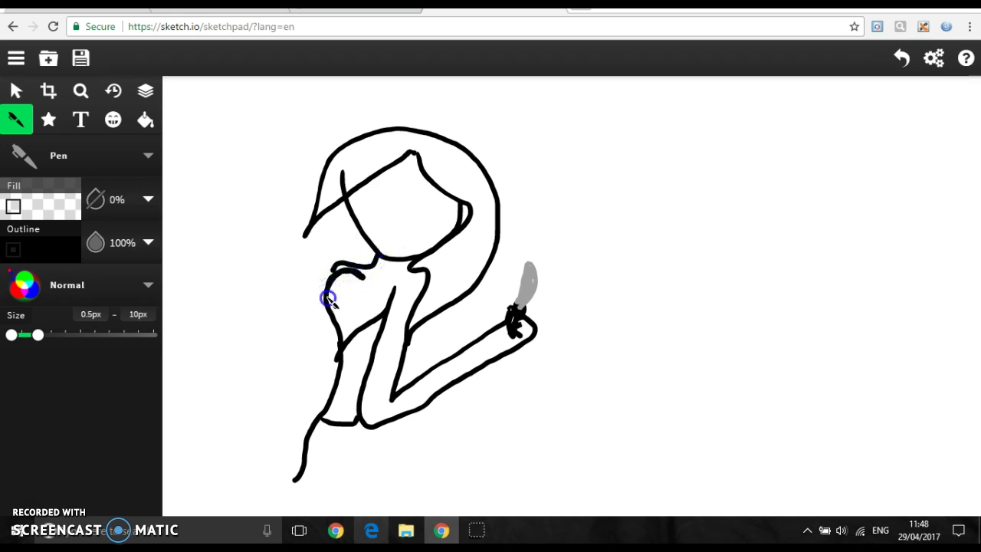
click(884, 63)
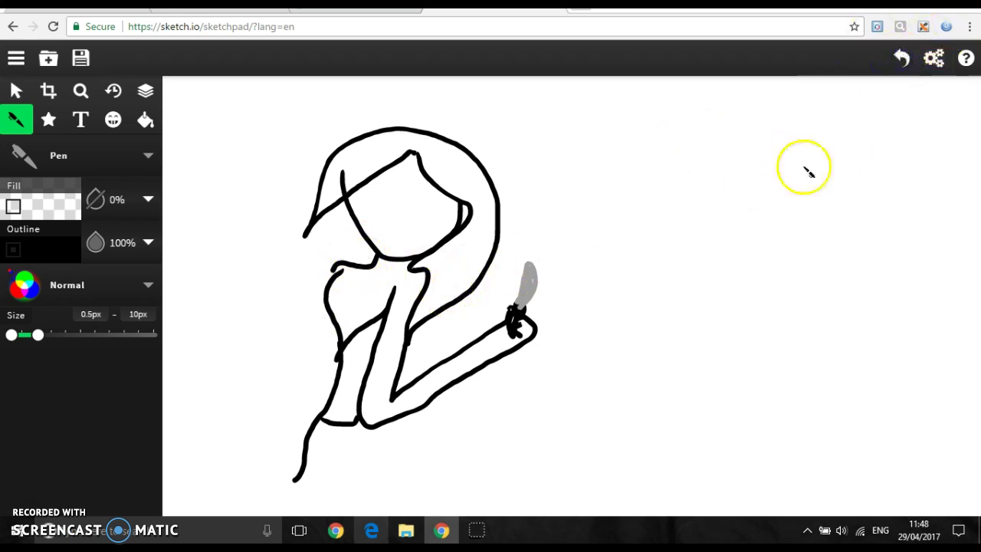
click(902, 63)
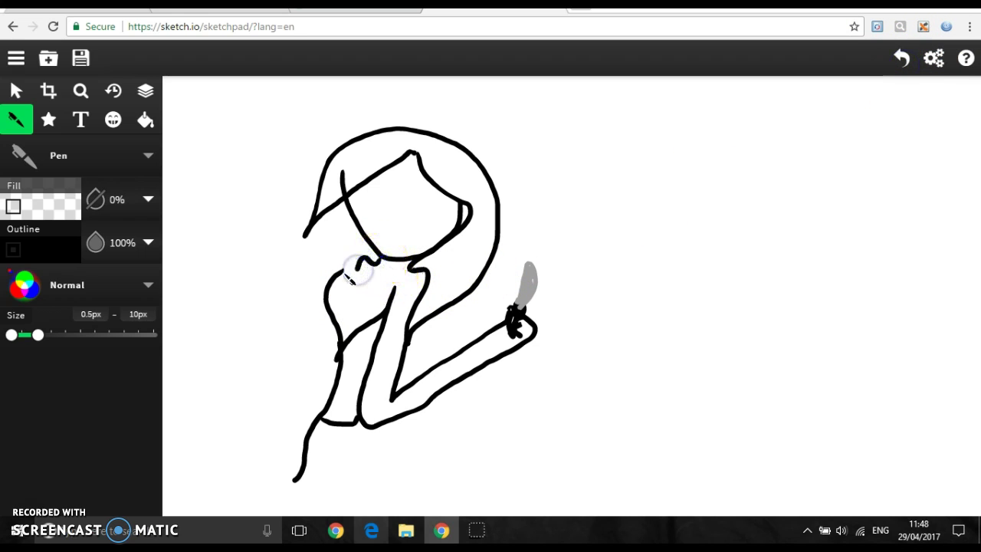
Draw the small neck-and-shoulder curve under the chin and the upper and lower edges of the top across chest and arm
mouse_move(340, 268)
mouse_down()
mouse_move(411, 266)
mouse_move(383, 306)
mouse_move(396, 237)
mouse_move(400, 302)
mouse_move(342, 319)
mouse_move(366, 272)
mouse_move(421, 289)
mouse_move(395, 316)
mouse_up()
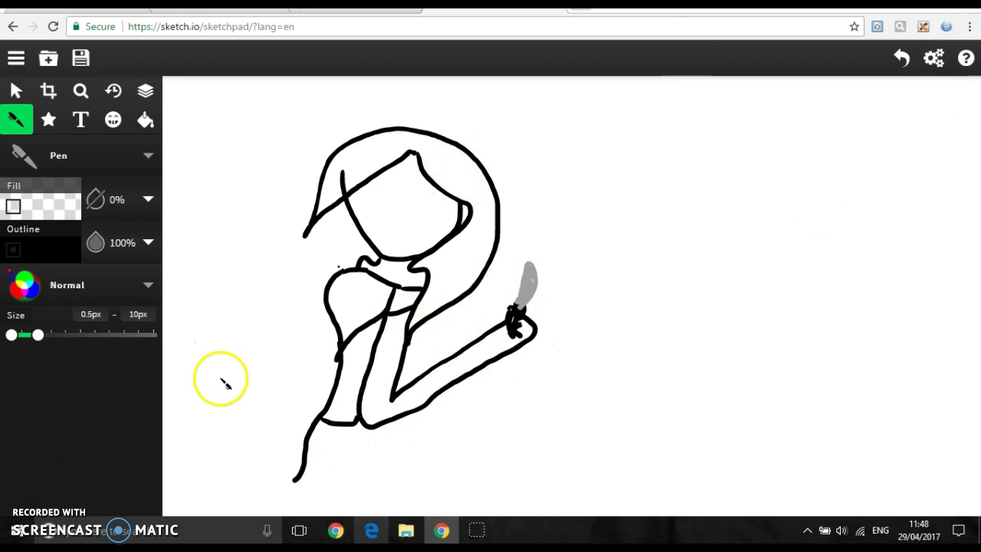
mouse_move(356, 422)
mouse_down()
mouse_move(368, 442)
mouse_move(325, 493)
mouse_up()
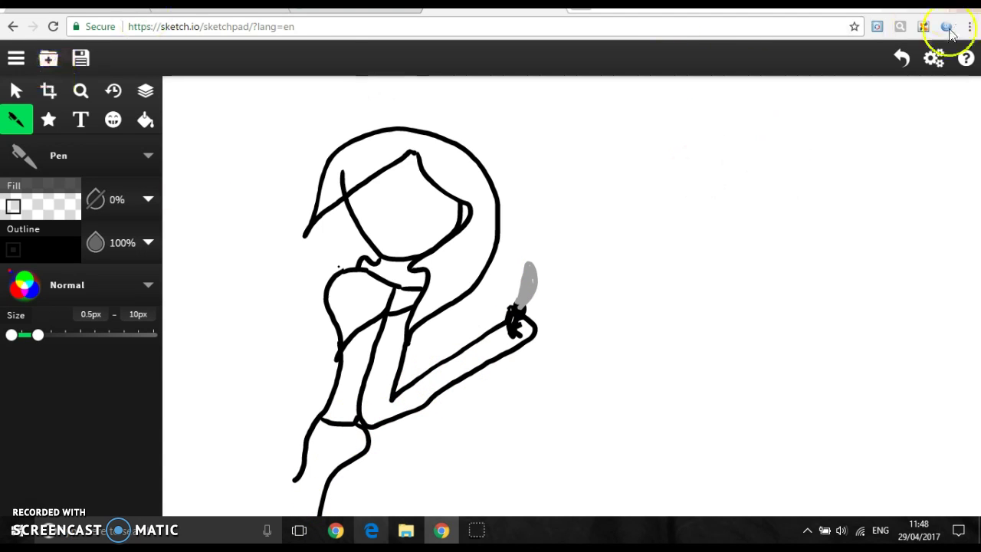
click(901, 59)
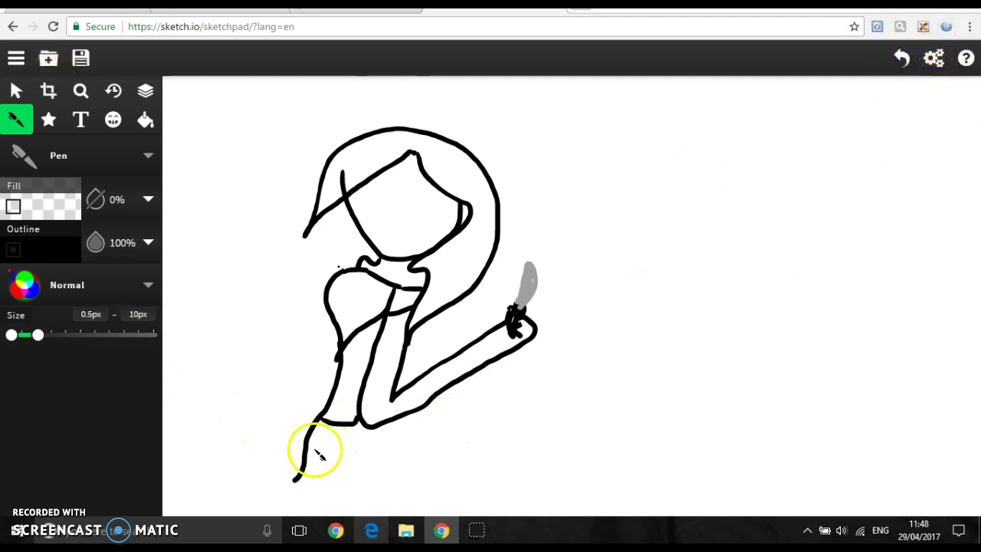
drag(306, 449, 301, 471)
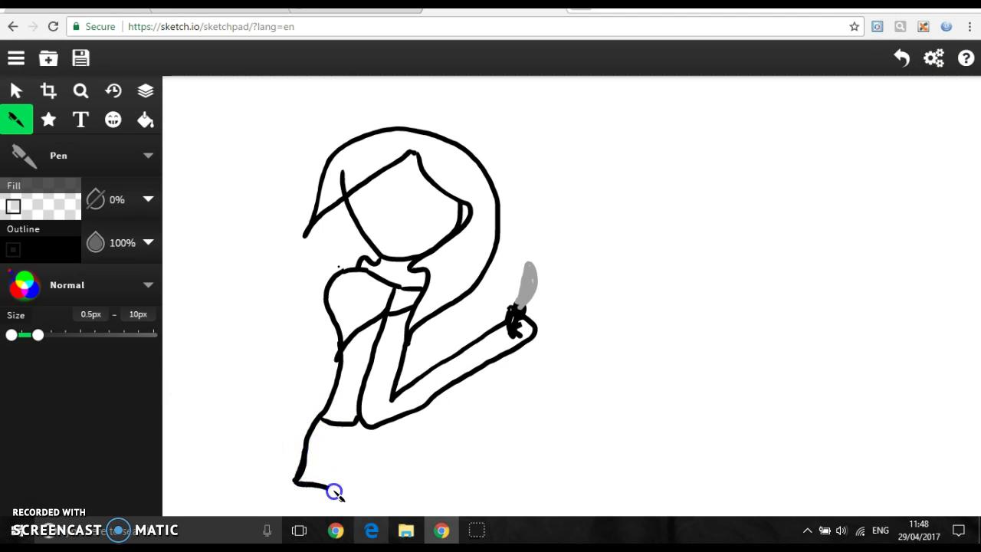
drag(342, 494, 337, 433)
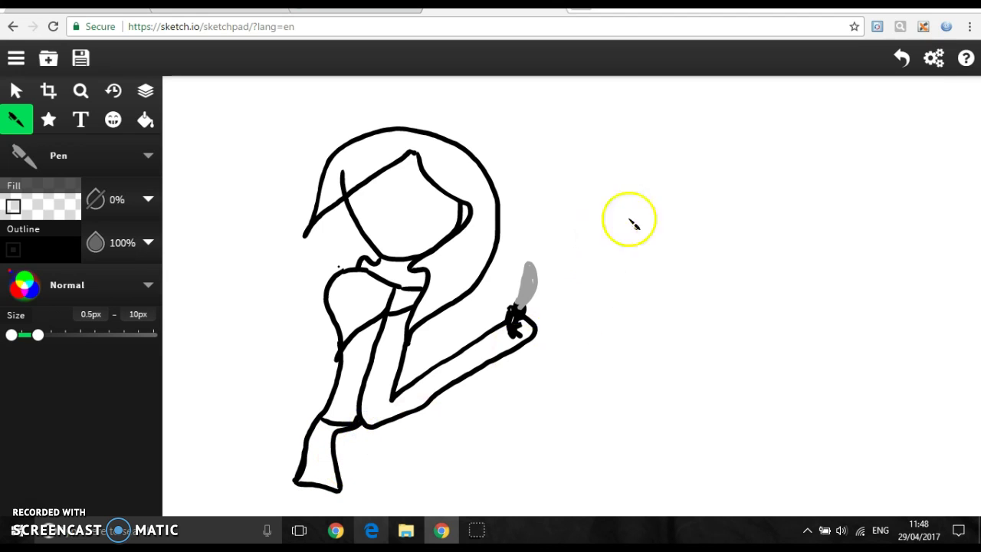
click(906, 62)
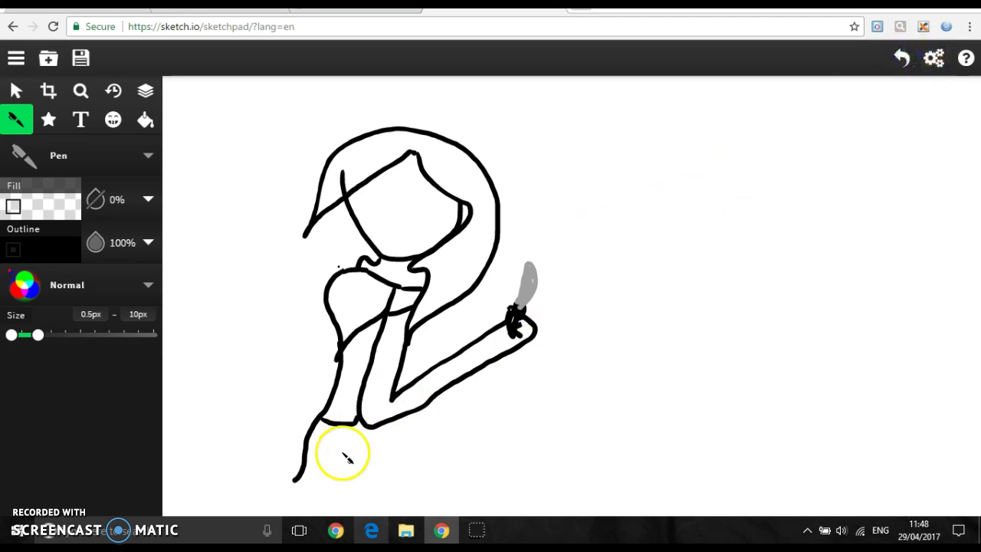
Draw a flared skirt below the waistline and the legs extending beneath it
mouse_move(358, 426)
mouse_down()
mouse_move(370, 444)
mouse_move(352, 484)
mouse_move(311, 484)
mouse_up()
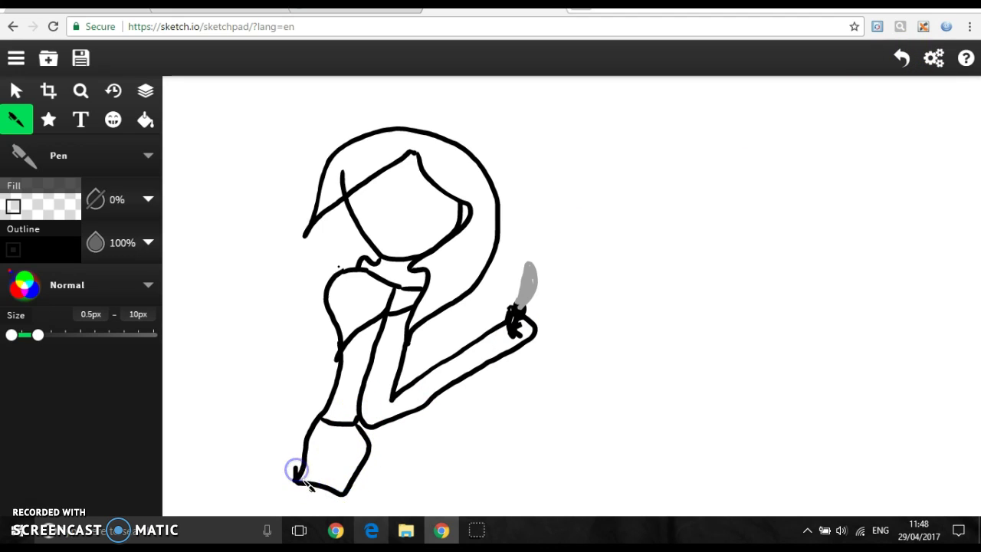
click(295, 479)
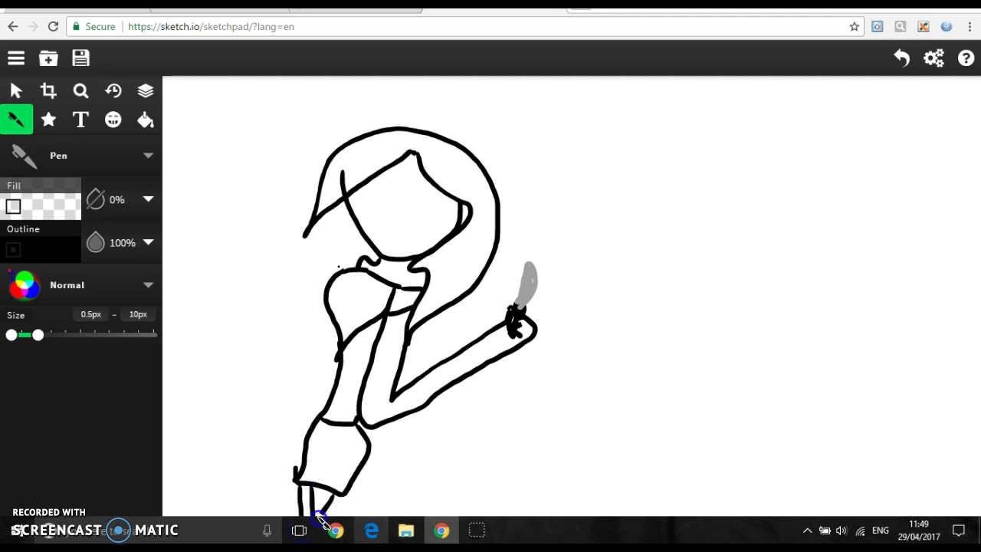
Draw a navel above the waistline and a long wavy lock of hair behind the back, leaving the face without an eye
mouse_move(387, 341)
mouse_down()
mouse_move(373, 350)
mouse_move(344, 420)
mouse_move(416, 274)
mouse_move(390, 204)
mouse_move(424, 204)
mouse_move(386, 203)
mouse_move(434, 196)
mouse_move(330, 207)
mouse_move(344, 208)
mouse_move(298, 301)
mouse_up()
mouse_move(324, 360)
mouse_down()
mouse_move(291, 389)
mouse_move(337, 388)
mouse_up()
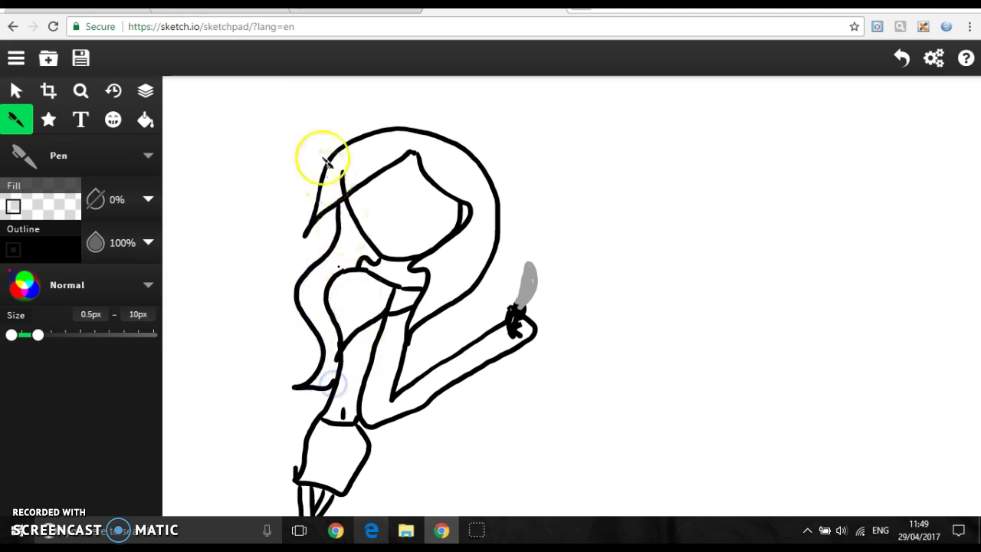
click(409, 204)
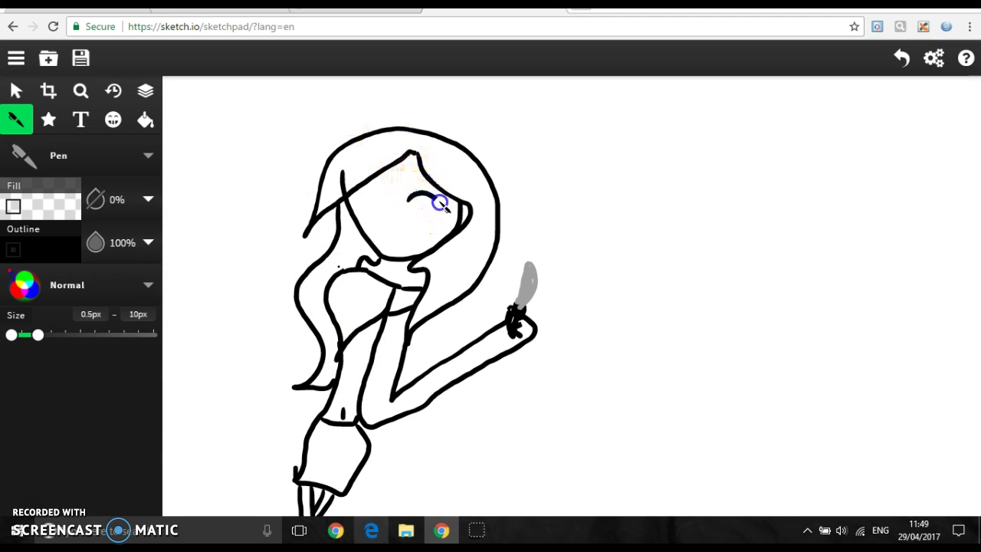
click(901, 61)
Set the pen's outline colour to peach ffbb90 and its maximum size to 16 px
click(23, 249)
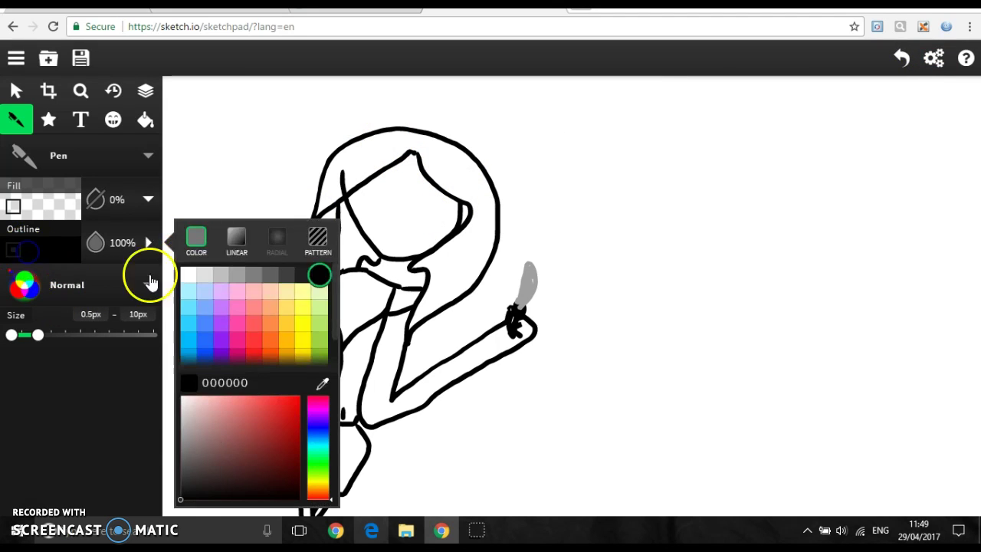
click(46, 249)
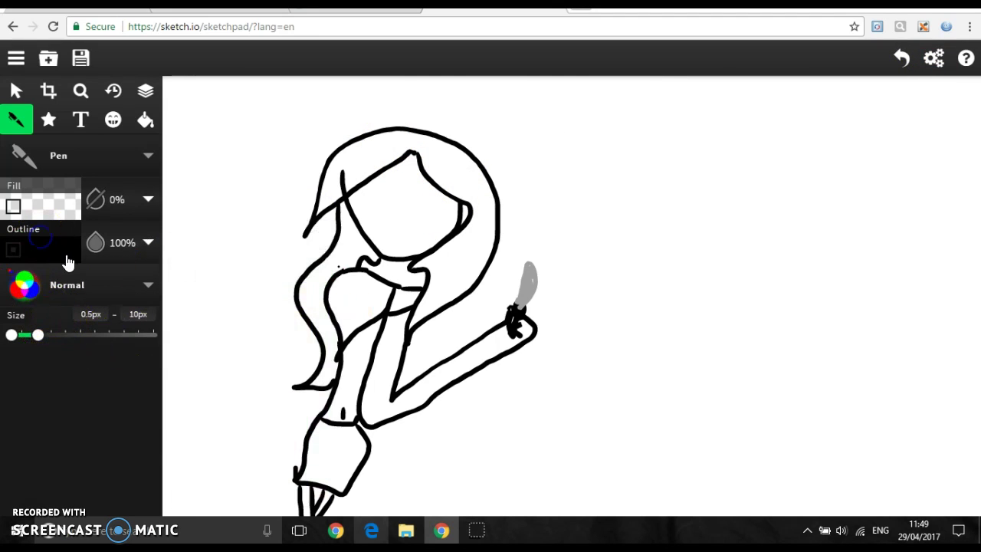
click(46, 249)
click(264, 286)
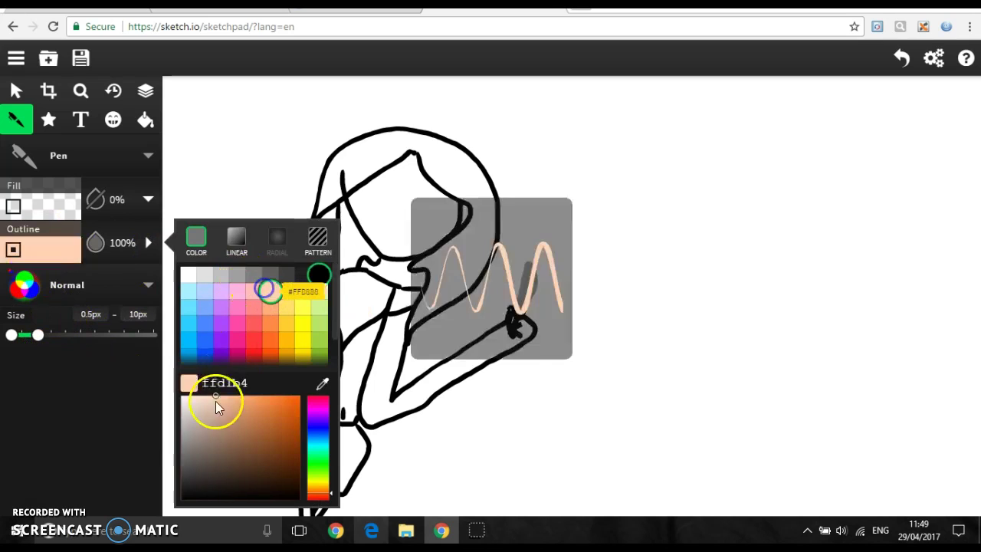
click(225, 399)
drag(230, 397, 231, 394)
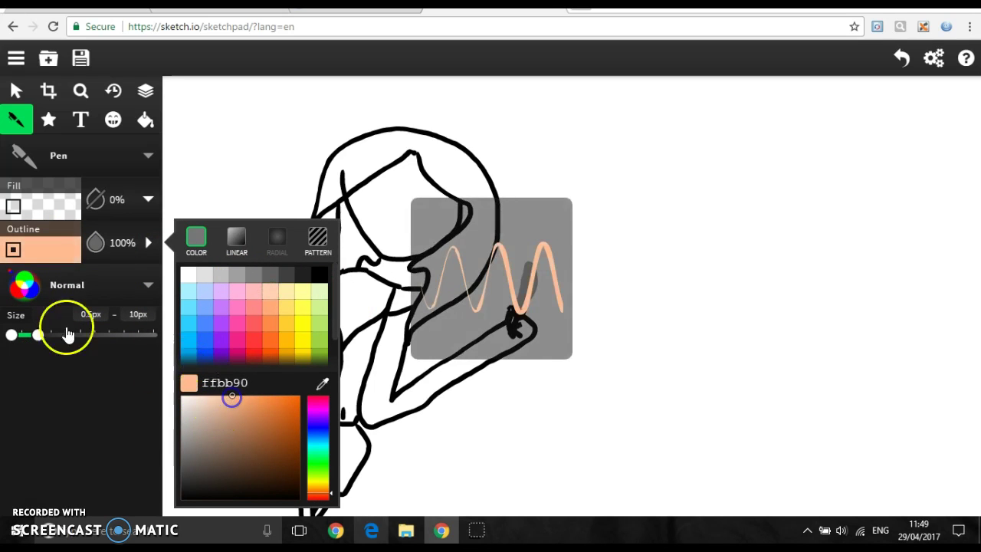
click(38, 230)
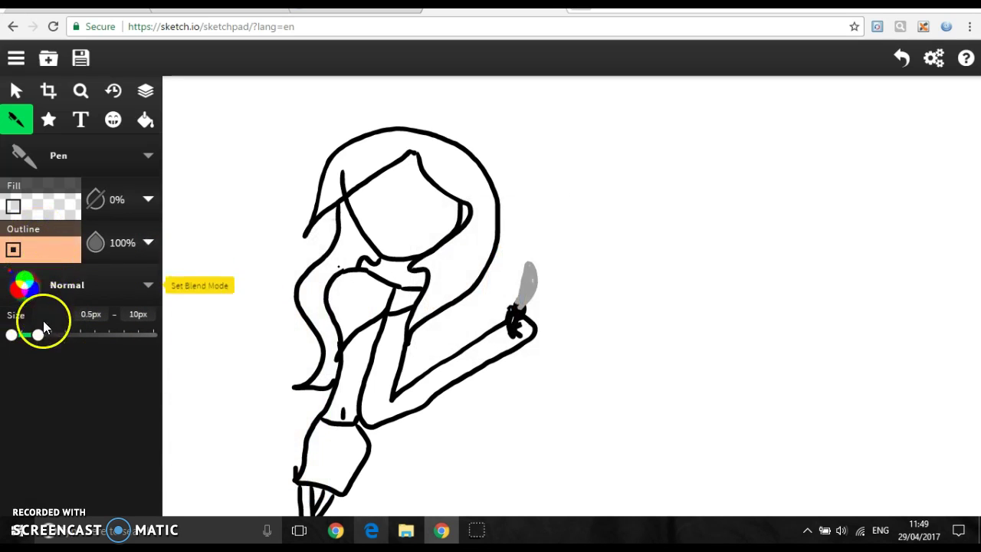
drag(39, 334, 56, 334)
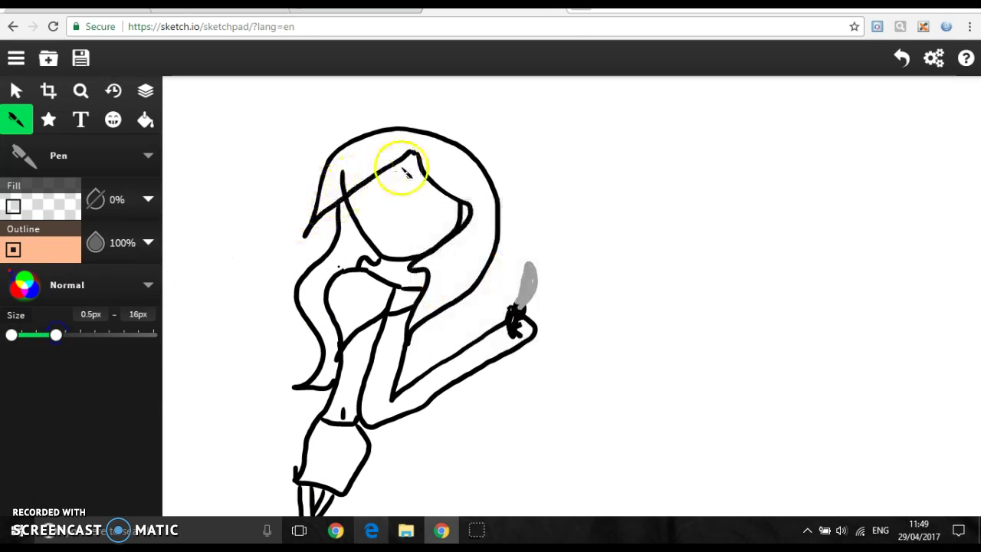
Paint the face peach along its edges at 16 px and fill its interior with the maximum pen size raised to 27 px
drag(407, 158, 379, 184)
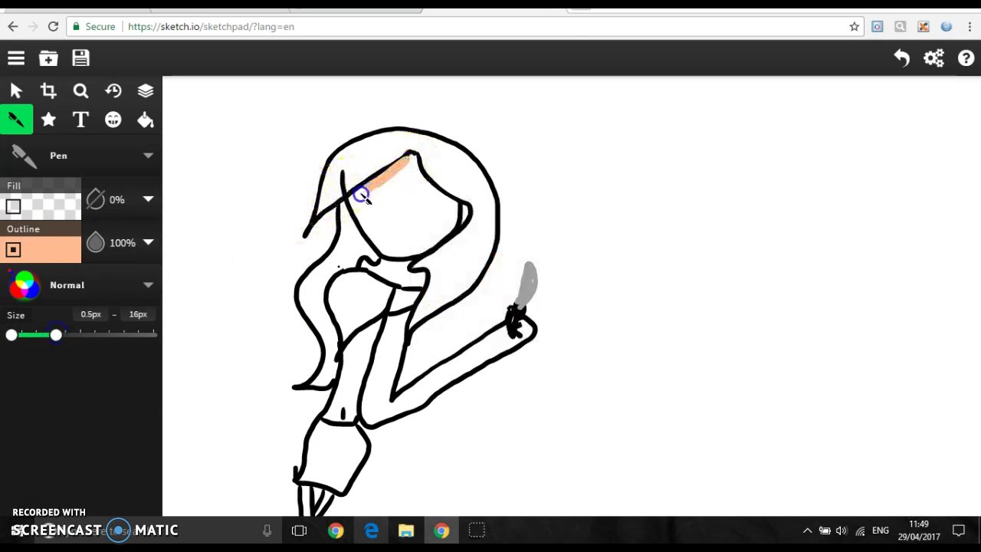
drag(391, 257, 455, 234)
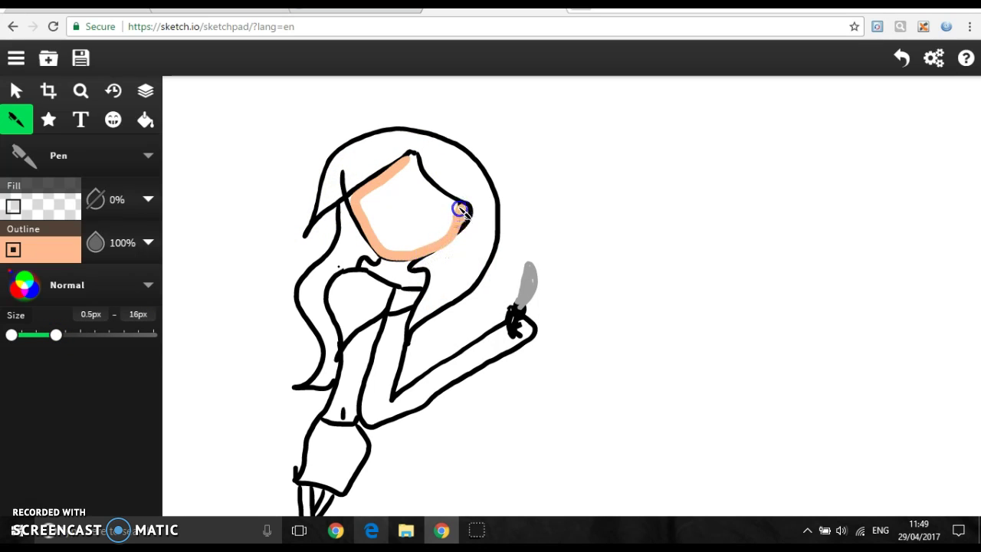
mouse_move(441, 196)
mouse_down()
mouse_move(413, 152)
mouse_move(388, 189)
mouse_move(350, 197)
mouse_move(396, 179)
mouse_up()
drag(56, 335, 85, 335)
mouse_move(413, 187)
mouse_down()
mouse_move(405, 157)
mouse_move(447, 204)
mouse_move(449, 229)
mouse_move(385, 249)
mouse_move(365, 210)
mouse_move(402, 181)
mouse_up()
mouse_move(438, 220)
mouse_down()
mouse_move(382, 232)
mouse_move(388, 206)
mouse_move(415, 185)
mouse_move(420, 229)
mouse_move(409, 190)
mouse_move(404, 226)
mouse_move(396, 200)
mouse_move(397, 230)
mouse_move(372, 196)
mouse_up()
Paint the neck and shoulders peach, along with the outer edge of the raised arm from below the sleeve to the hand
drag(383, 258, 380, 275)
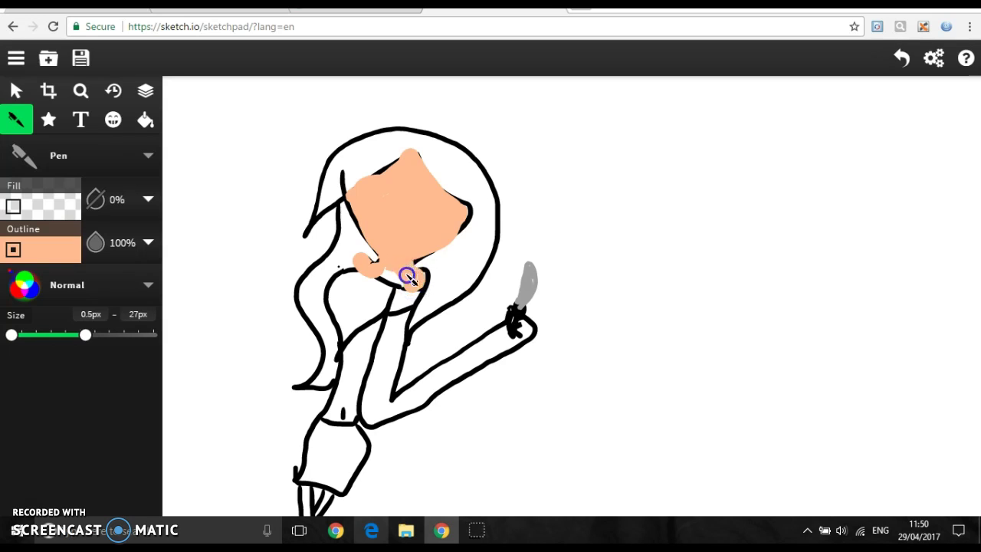
mouse_move(414, 281)
mouse_down()
mouse_move(409, 319)
mouse_move(396, 329)
mouse_move(387, 318)
mouse_move(372, 390)
mouse_up()
drag(376, 425, 525, 349)
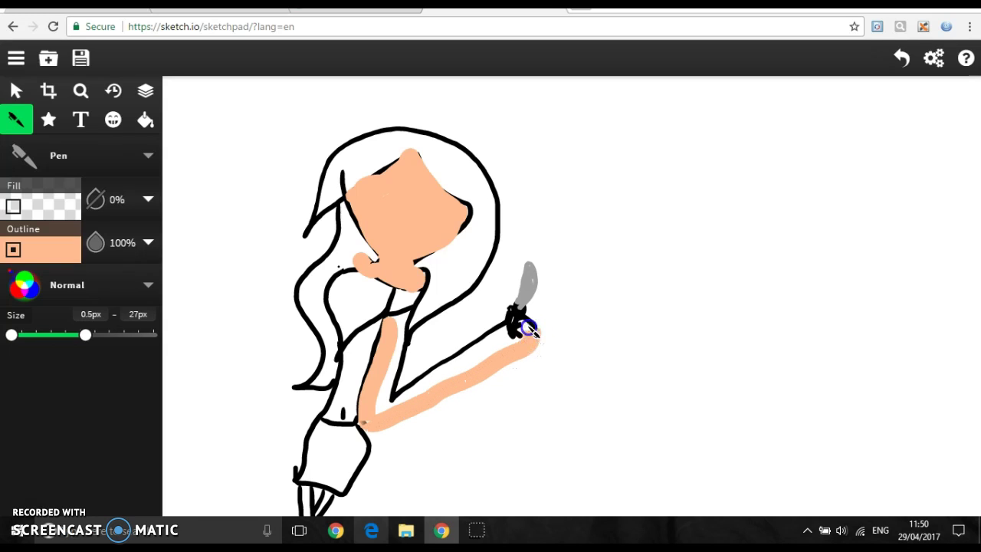
mouse_move(496, 341)
mouse_down()
mouse_move(374, 393)
mouse_move(410, 320)
mouse_up()
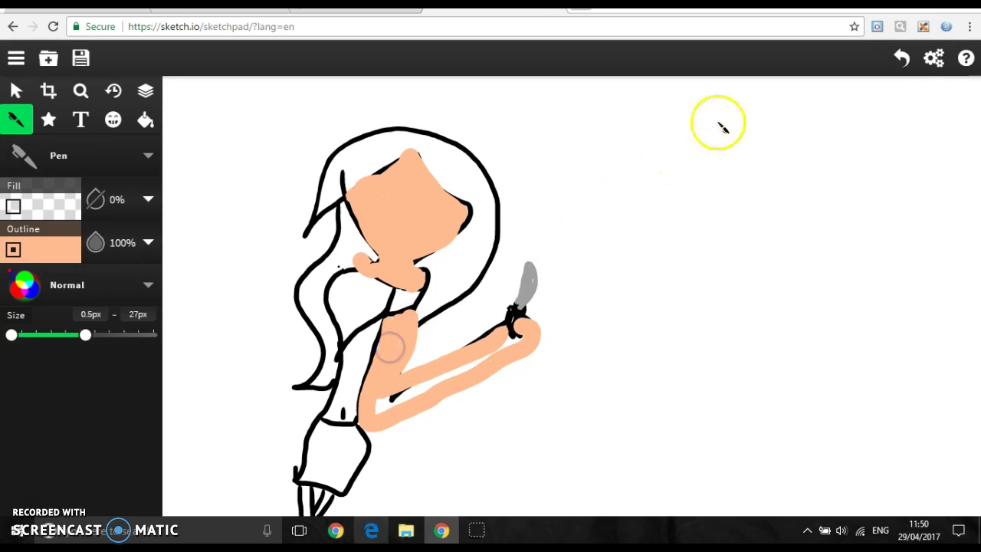
click(903, 61)
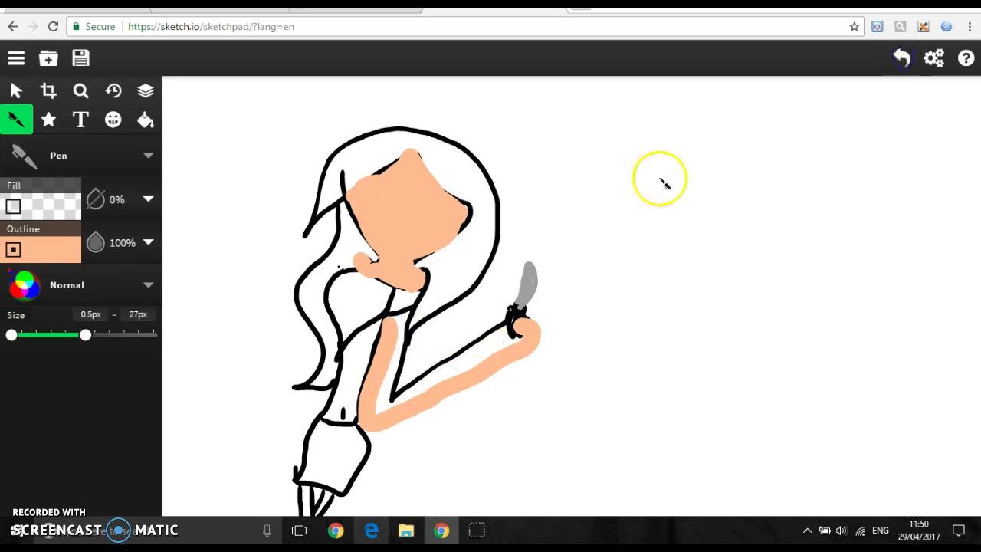
drag(505, 331, 404, 368)
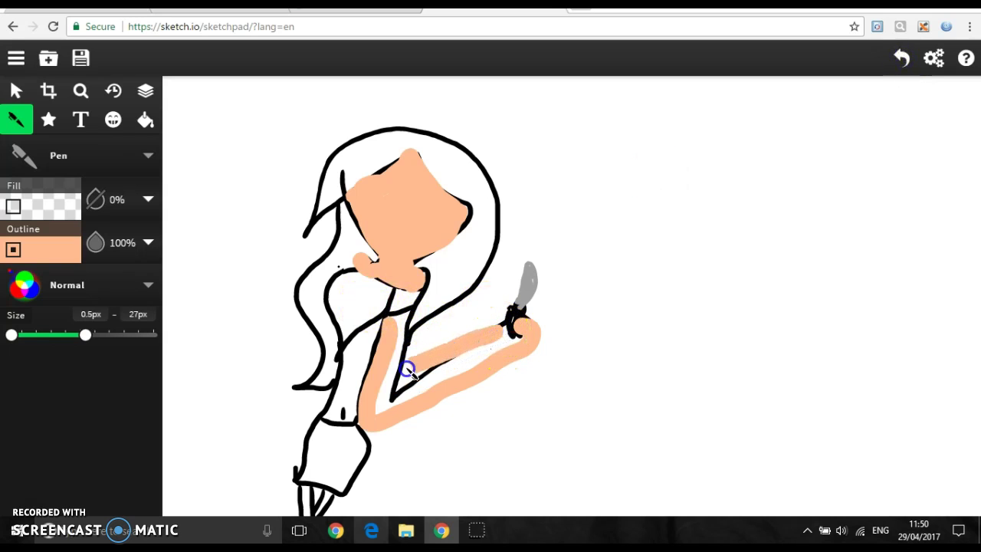
click(901, 61)
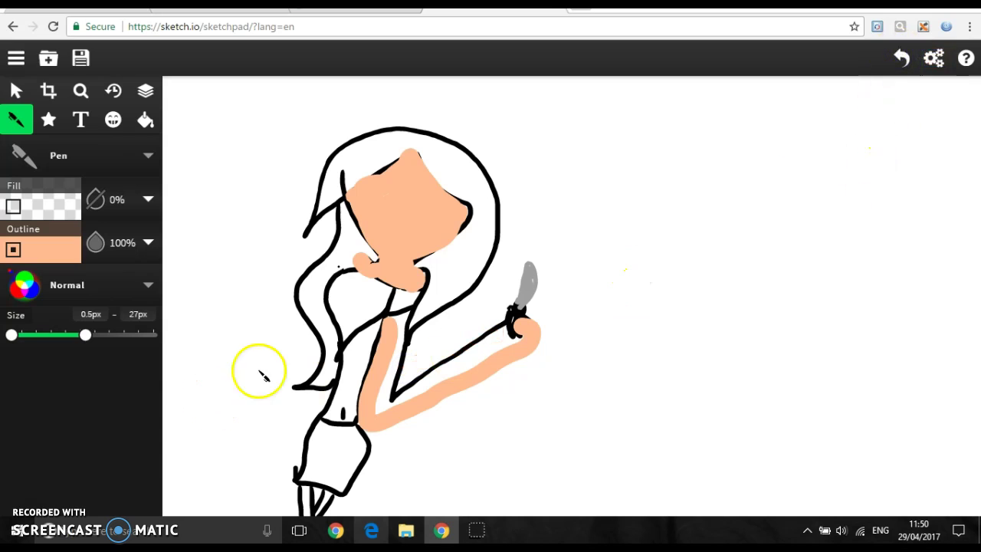
Fill the rest of the hand, forearm and upper arm with peach, undoing the stray stroke at the wrist
mouse_move(464, 350)
mouse_down()
mouse_move(394, 393)
mouse_move(389, 413)
mouse_move(504, 360)
mouse_move(508, 337)
mouse_up()
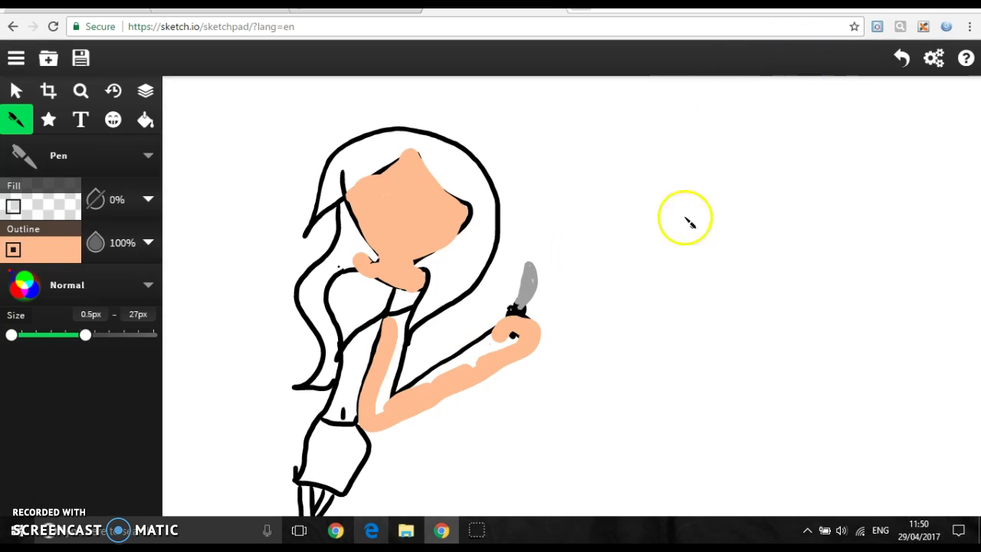
click(901, 58)
drag(523, 332, 516, 345)
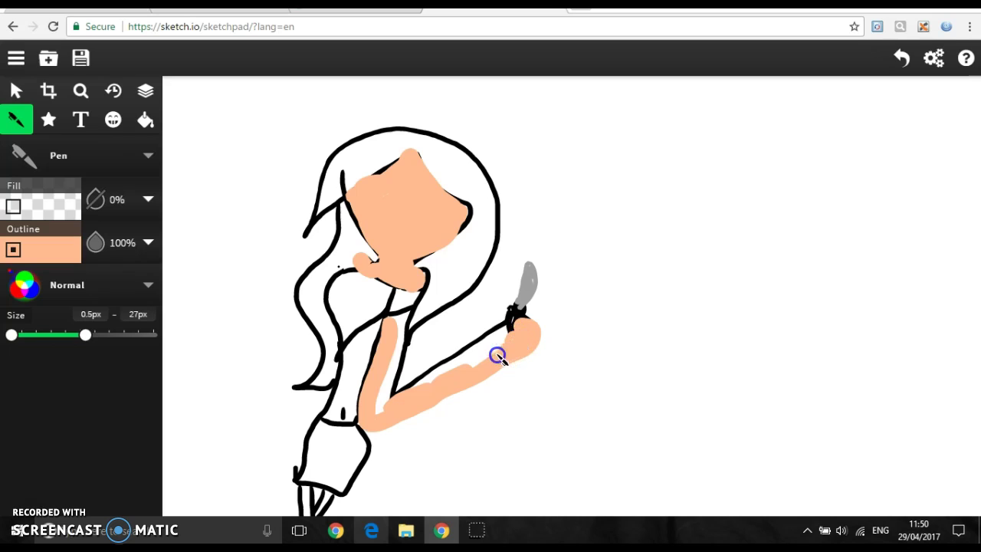
mouse_move(473, 357)
mouse_down()
mouse_move(501, 346)
mouse_move(430, 382)
mouse_up()
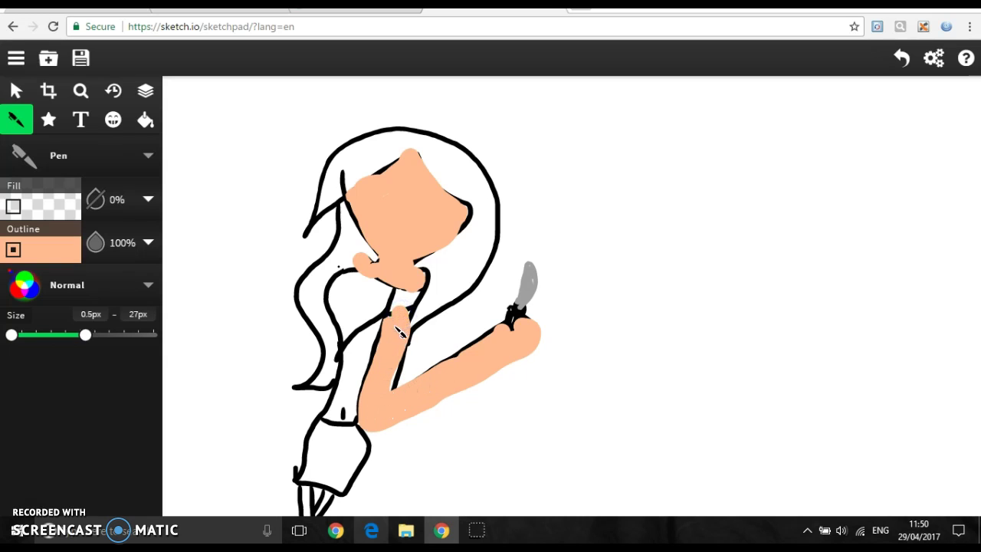
Paint the bare midriff between top and skirt and the legs below the skirt in peach
mouse_move(350, 344)
mouse_down()
mouse_move(344, 350)
mouse_move(363, 335)
mouse_move(361, 369)
mouse_up()
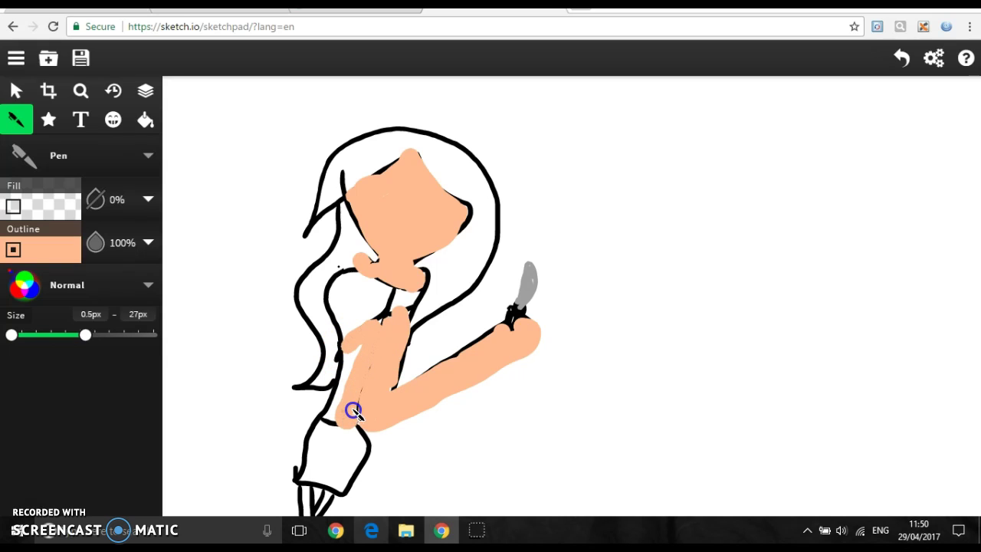
mouse_move(324, 417)
mouse_down()
mouse_move(345, 357)
mouse_move(350, 384)
mouse_up()
key(ctrl+z)
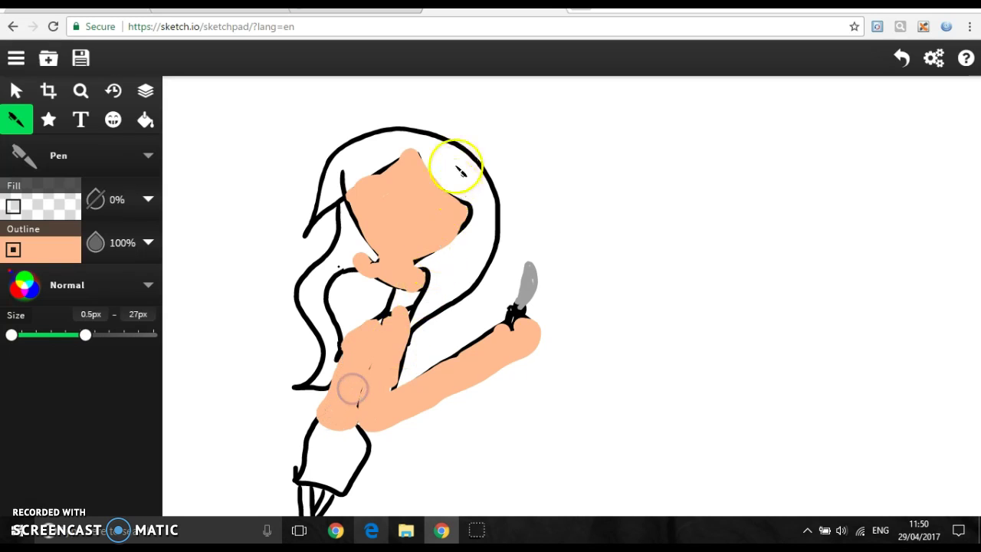
drag(308, 491, 313, 510)
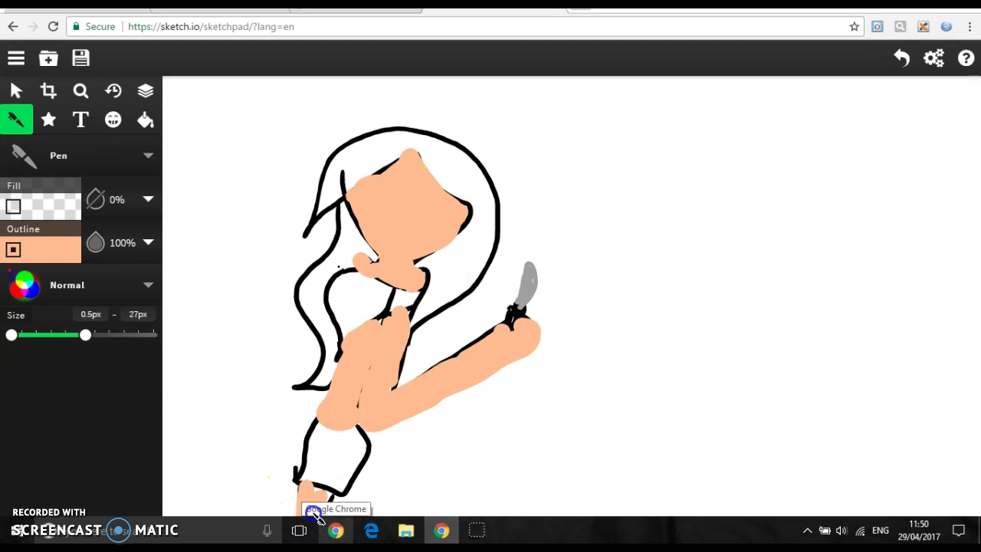
Set the outline colour to light purple e0b5ff and paint the top and the skirt with it
click(56, 255)
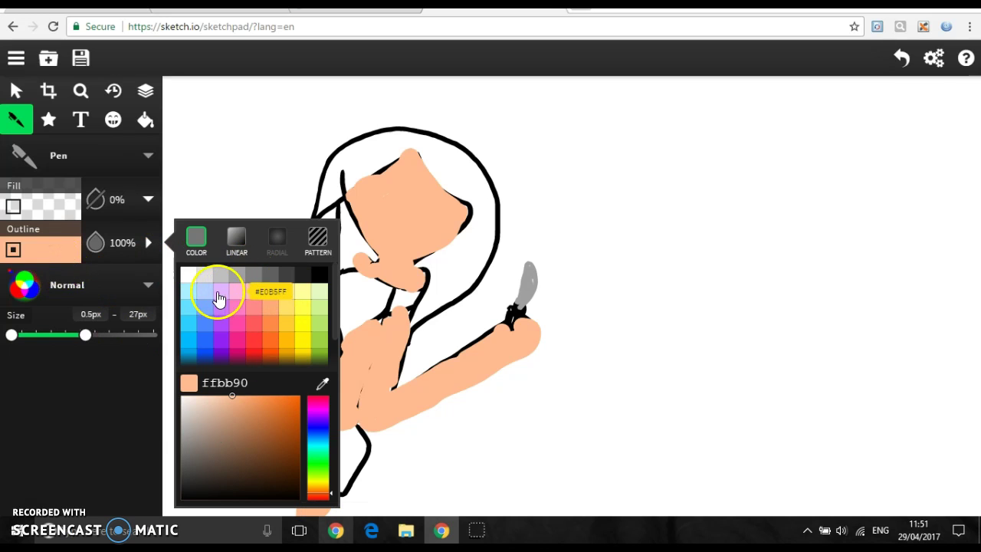
click(220, 291)
click(60, 257)
mouse_move(345, 245)
mouse_down()
mouse_move(357, 273)
mouse_move(391, 287)
mouse_move(368, 276)
mouse_up()
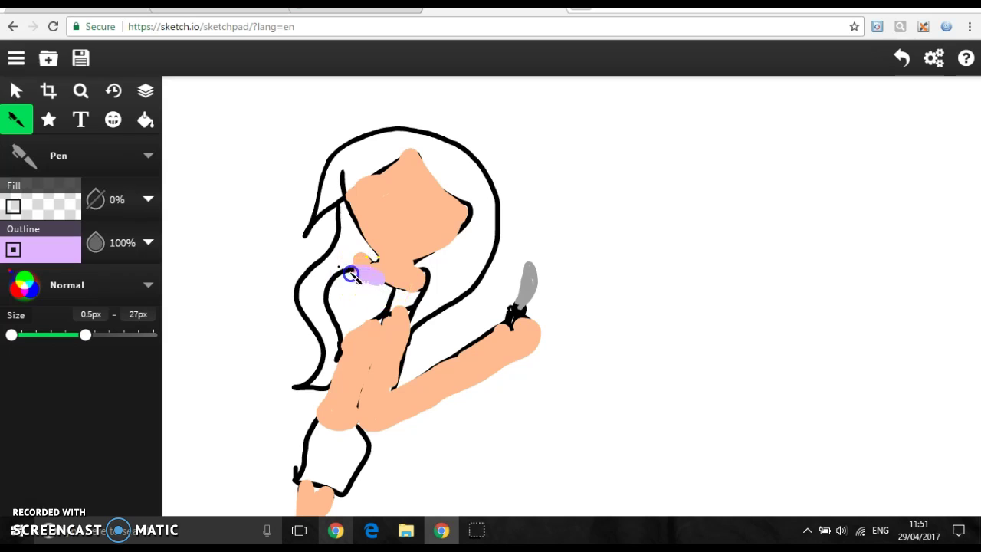
mouse_move(338, 310)
mouse_down()
mouse_move(345, 361)
mouse_move(387, 306)
mouse_move(375, 282)
mouse_move(335, 303)
mouse_move(355, 294)
mouse_move(350, 317)
mouse_move(376, 303)
mouse_move(350, 327)
mouse_move(363, 289)
mouse_move(414, 296)
mouse_up()
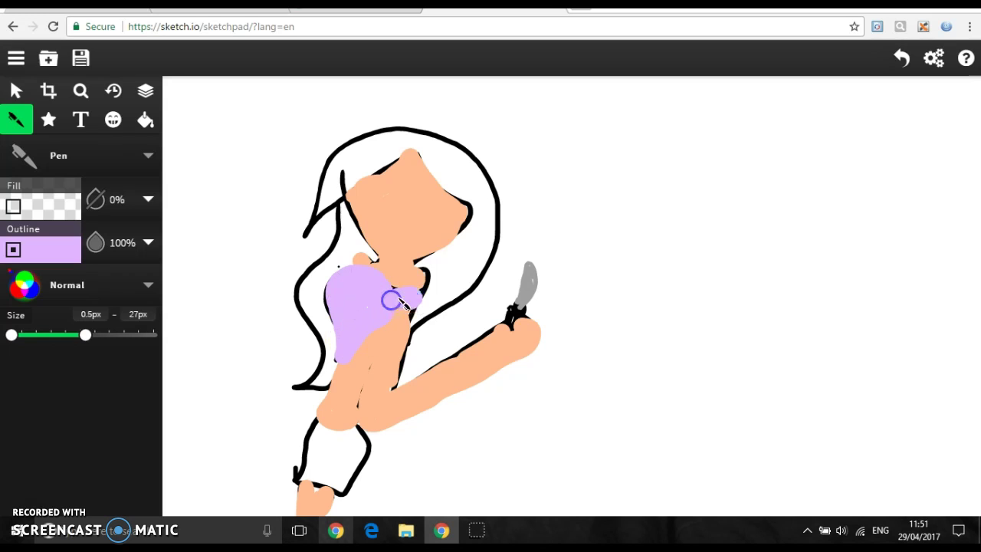
mouse_move(339, 421)
mouse_down()
mouse_move(317, 422)
mouse_move(345, 429)
mouse_move(358, 465)
mouse_move(332, 478)
mouse_move(361, 459)
mouse_move(349, 483)
mouse_up()
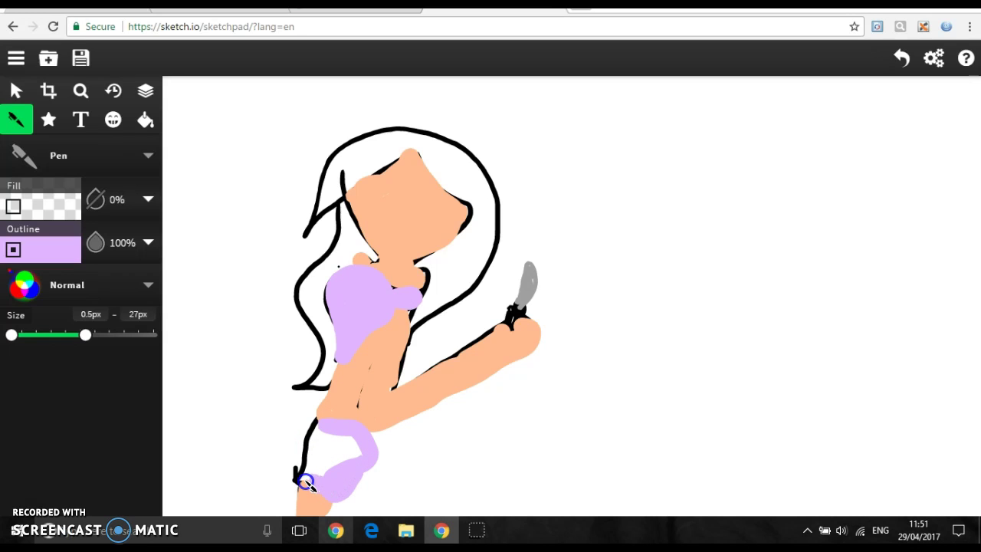
mouse_move(325, 447)
mouse_down()
mouse_move(356, 441)
mouse_move(357, 463)
mouse_move(314, 471)
mouse_up()
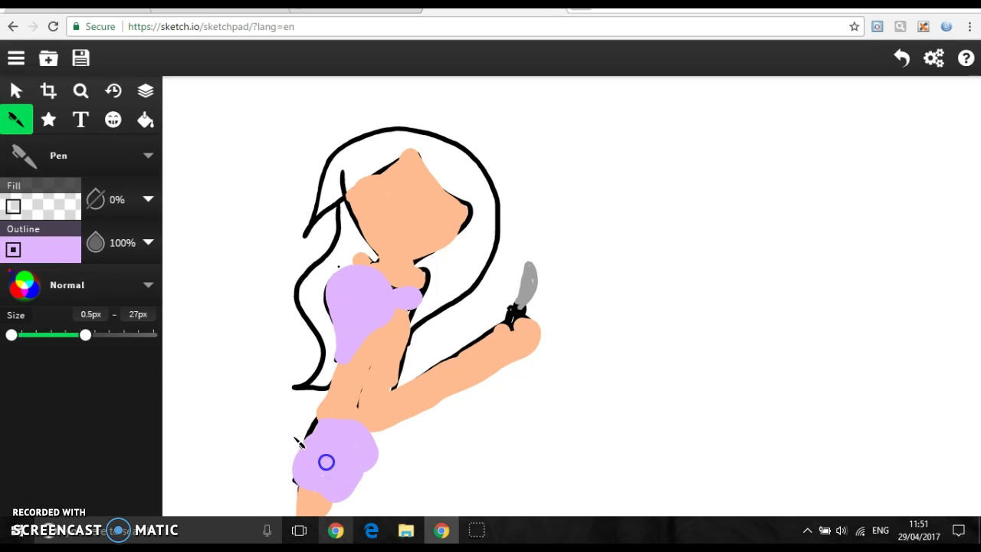
Set the outline colour to black 000000 and fill in the hair beside the face and the long wavy lock behind the back
click(39, 248)
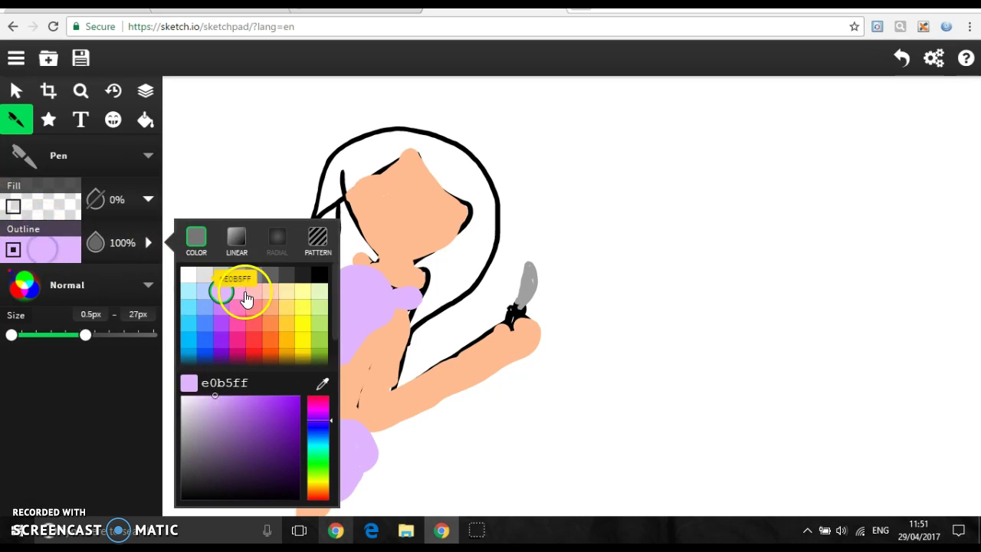
click(320, 275)
mouse_move(372, 158)
mouse_down()
mouse_move(293, 227)
mouse_move(332, 205)
mouse_move(354, 159)
mouse_move(389, 161)
mouse_move(387, 151)
mouse_move(364, 147)
mouse_move(339, 161)
mouse_move(328, 207)
mouse_move(342, 250)
mouse_move(325, 276)
mouse_move(291, 290)
mouse_move(322, 362)
mouse_move(309, 377)
mouse_move(283, 378)
mouse_move(326, 383)
mouse_up()
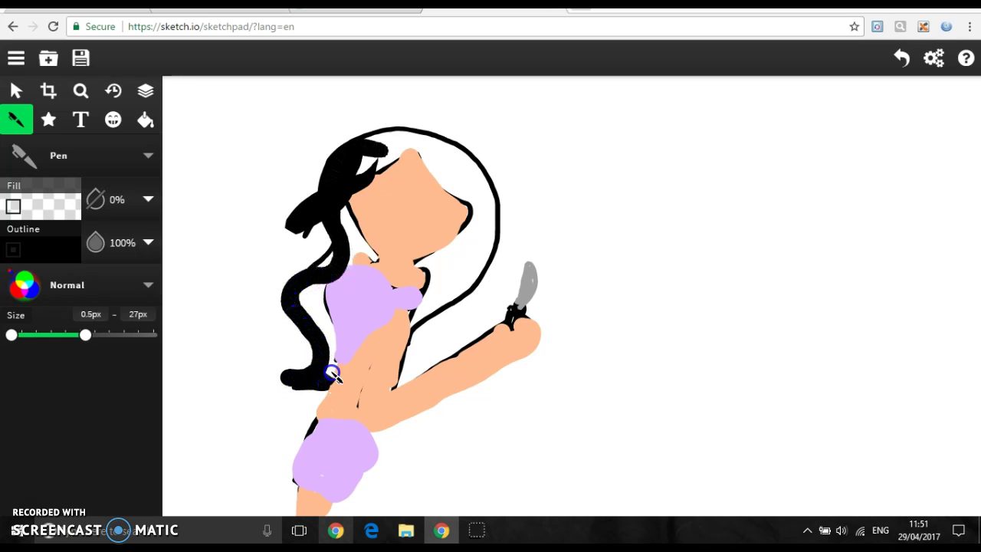
mouse_move(334, 341)
mouse_down()
mouse_move(326, 271)
mouse_move(321, 334)
mouse_up()
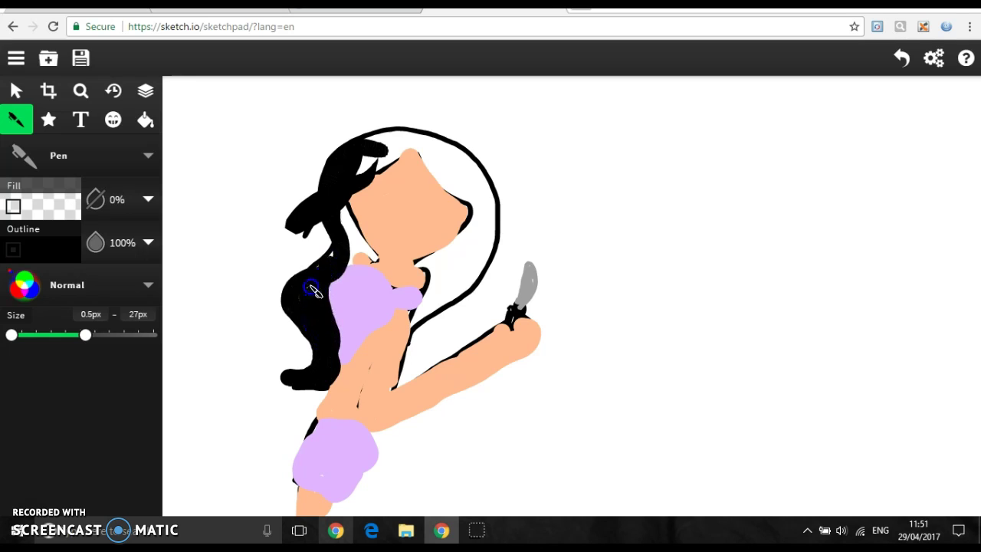
mouse_move(353, 264)
mouse_down()
mouse_move(377, 251)
mouse_move(346, 207)
mouse_up()
mouse_move(361, 266)
mouse_down()
mouse_move(331, 182)
mouse_move(299, 228)
mouse_move(289, 266)
mouse_move(298, 305)
mouse_up()
mouse_move(304, 250)
mouse_down()
mouse_move(301, 205)
mouse_move(291, 247)
mouse_move(304, 296)
mouse_move(325, 217)
mouse_up()
drag(321, 262, 333, 269)
mouse_move(337, 235)
mouse_down()
mouse_move(401, 178)
mouse_move(408, 150)
mouse_move(343, 212)
mouse_up()
Fill the fringe, the crown and the hair between face and knife hand with solid black
mouse_move(403, 157)
mouse_down()
mouse_move(348, 188)
mouse_move(351, 170)
mouse_move(386, 146)
mouse_move(425, 151)
mouse_move(454, 201)
mouse_move(428, 182)
mouse_move(411, 145)
mouse_move(437, 207)
mouse_move(463, 216)
mouse_move(463, 229)
mouse_move(428, 253)
mouse_move(414, 326)
mouse_move(477, 286)
mouse_move(490, 237)
mouse_move(482, 186)
mouse_move(494, 211)
mouse_up()
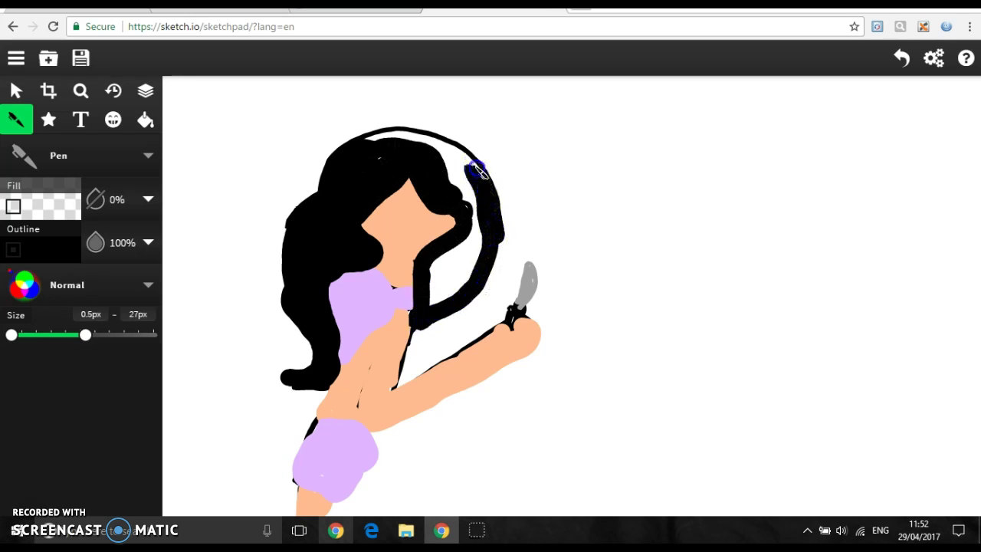
mouse_move(450, 156)
mouse_down()
mouse_move(386, 141)
mouse_move(358, 158)
mouse_up()
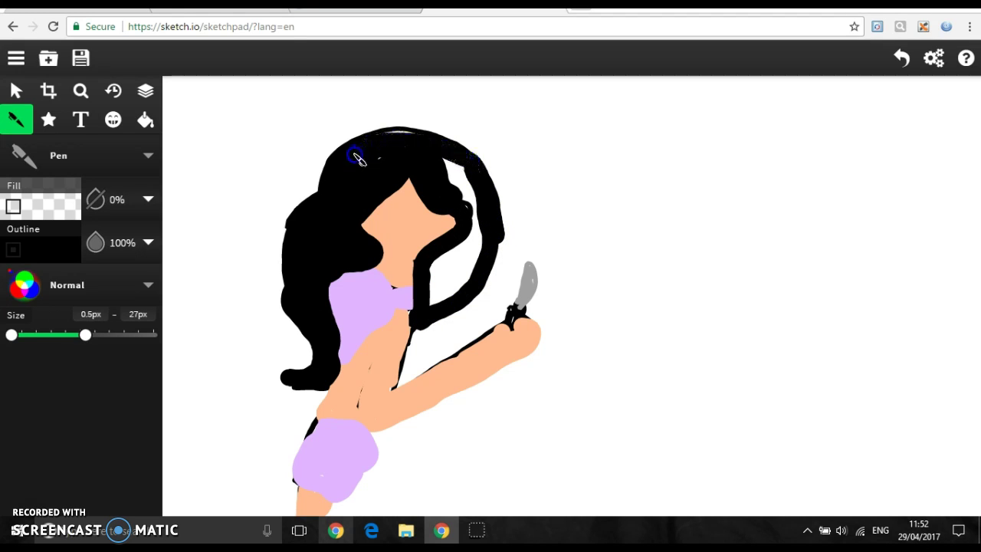
mouse_move(406, 137)
mouse_down()
mouse_move(445, 148)
mouse_move(468, 184)
mouse_move(429, 175)
mouse_up()
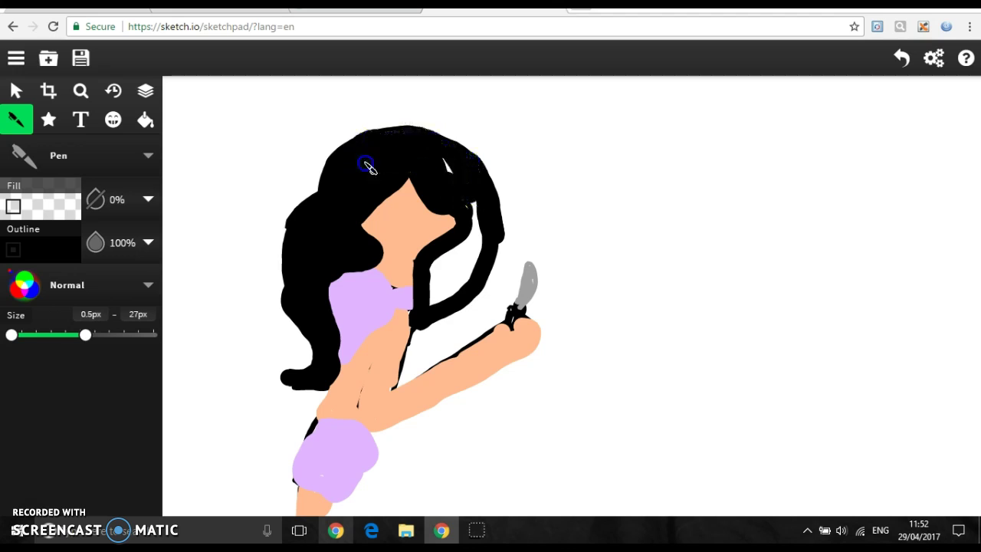
mouse_move(465, 226)
mouse_down()
mouse_move(468, 268)
mouse_move(464, 202)
mouse_move(483, 240)
mouse_move(482, 227)
mouse_move(480, 250)
mouse_move(468, 274)
mouse_move(424, 300)
mouse_move(446, 248)
mouse_move(466, 247)
mouse_move(453, 273)
mouse_up()
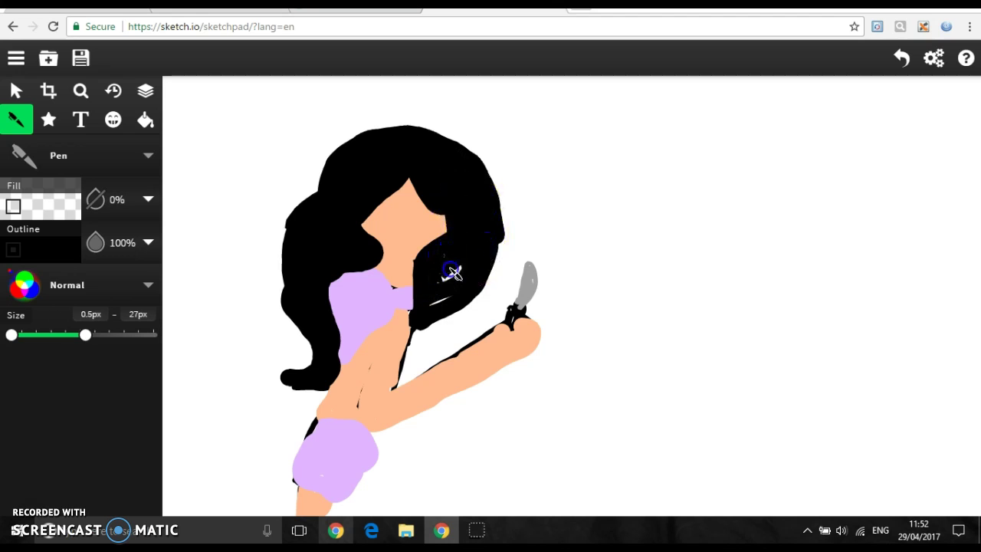
click(449, 258)
Set the outline colour to bright green 00f142 and paint an upright oval eye on the face beside the long wavy lock
click(44, 257)
click(41, 259)
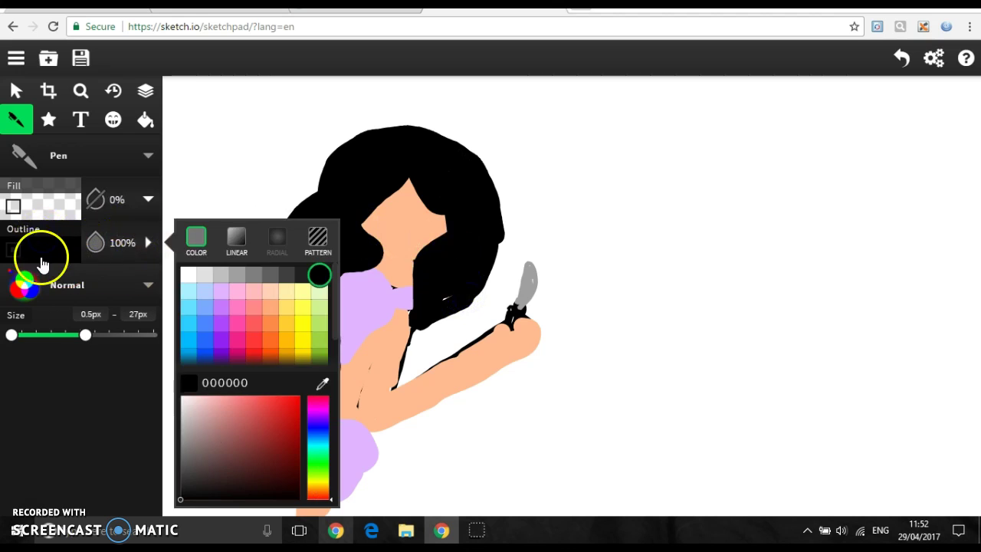
click(320, 355)
mouse_move(282, 434)
mouse_down()
mouse_move(300, 396)
mouse_move(299, 469)
mouse_up()
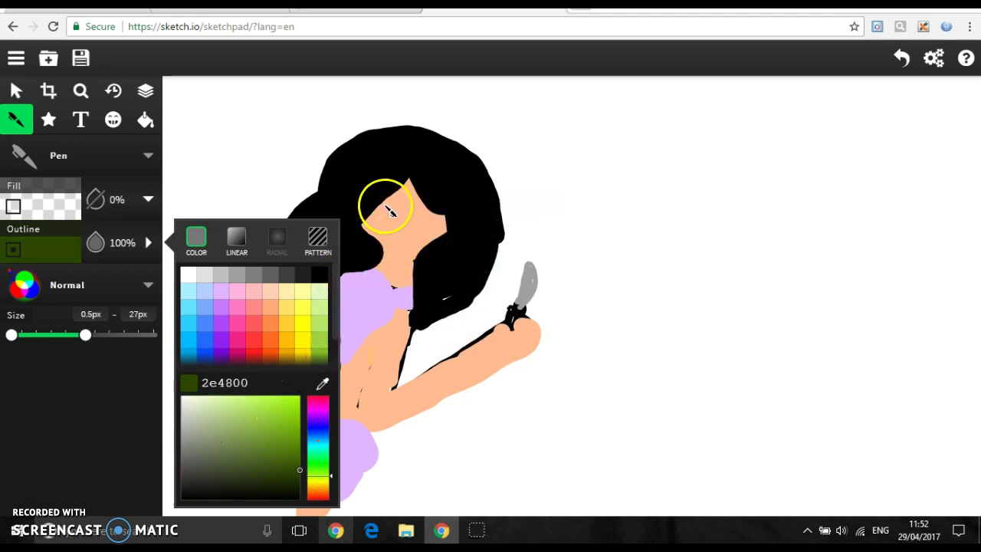
mouse_move(287, 442)
mouse_down()
mouse_move(295, 396)
mouse_move(318, 400)
mouse_up()
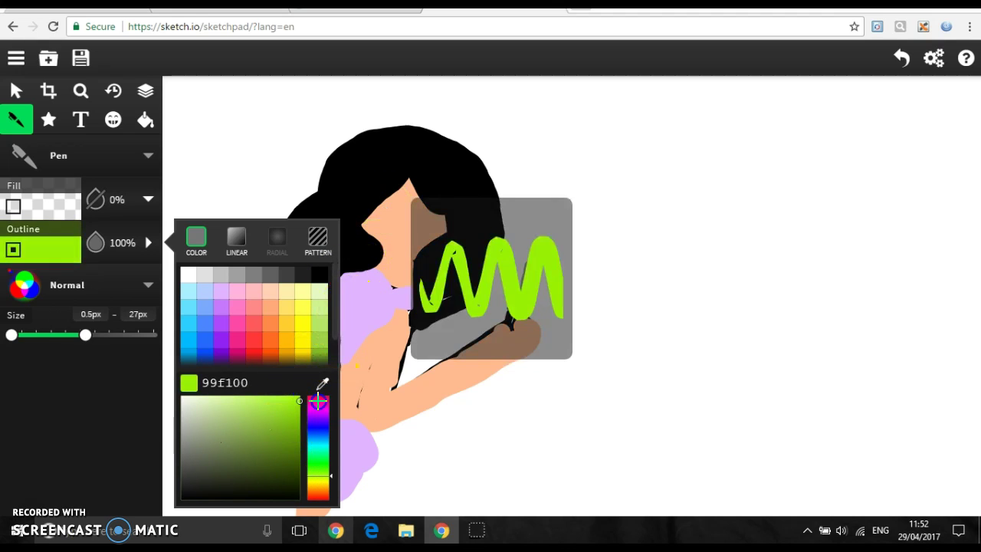
drag(317, 464, 317, 459)
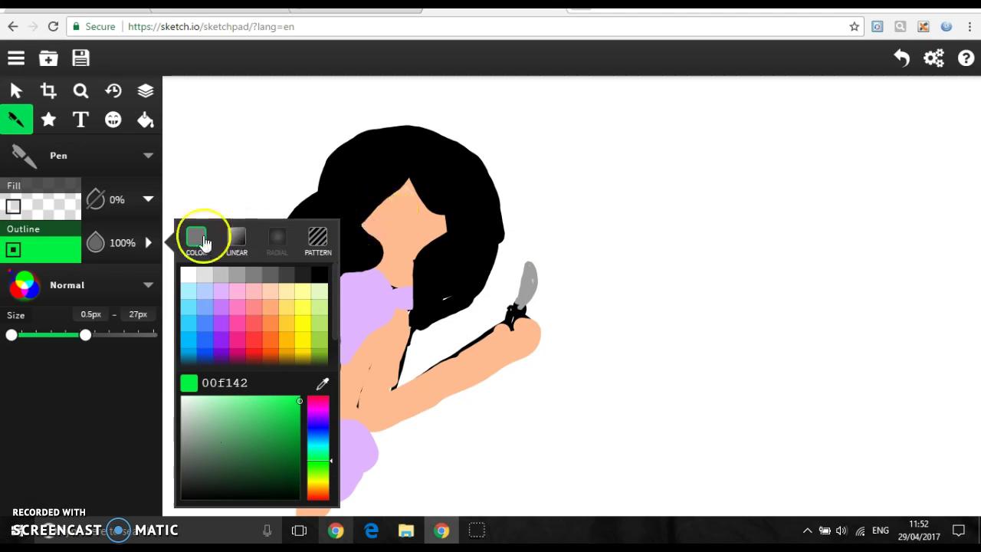
drag(378, 204, 383, 225)
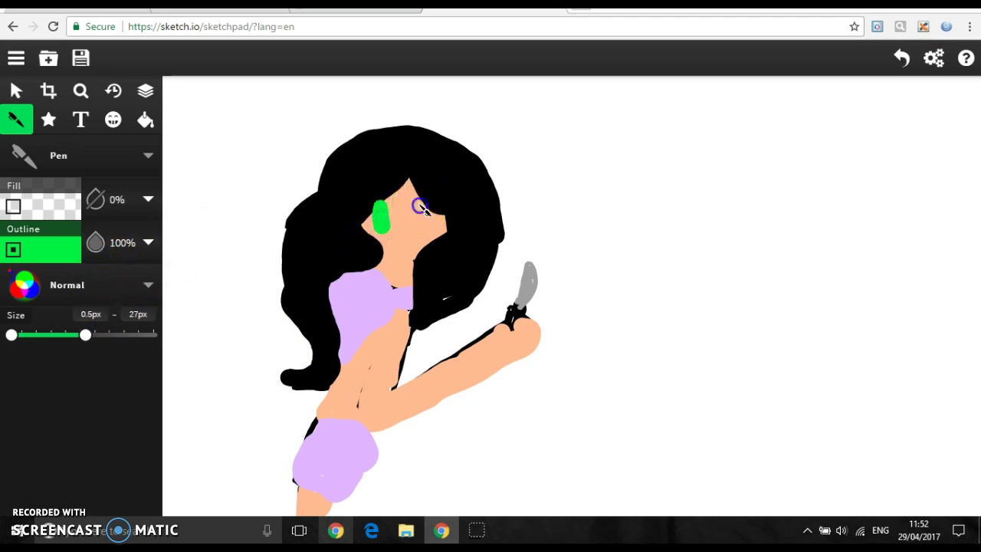
mouse_move(437, 203)
mouse_down()
mouse_move(429, 235)
mouse_move(427, 204)
mouse_move(380, 206)
mouse_move(370, 189)
mouse_move(379, 232)
mouse_up()
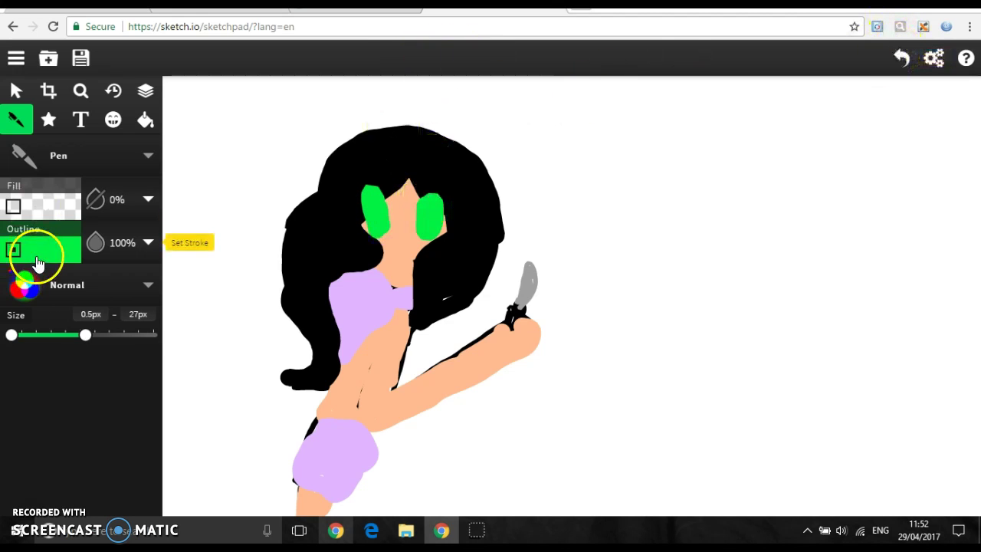
click(42, 254)
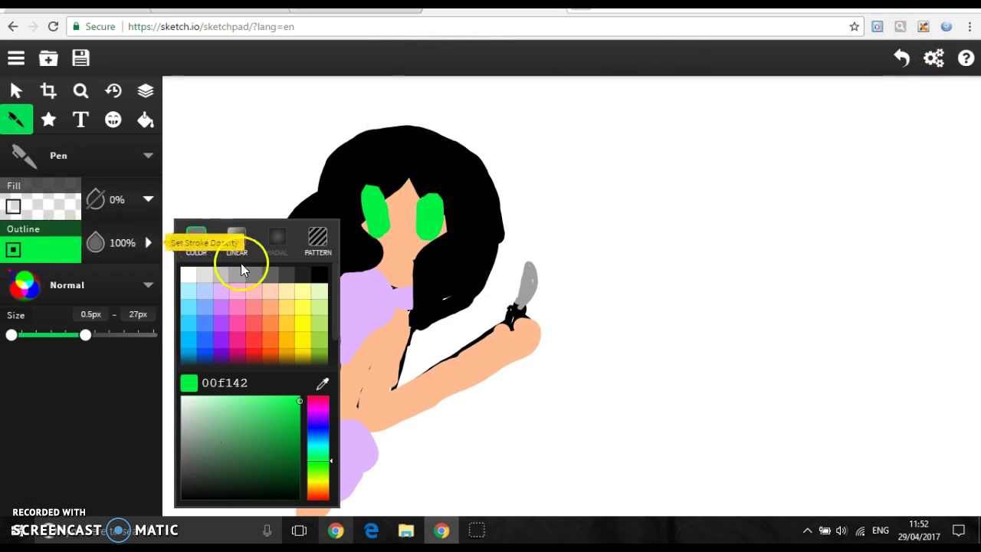
click(327, 275)
click(429, 199)
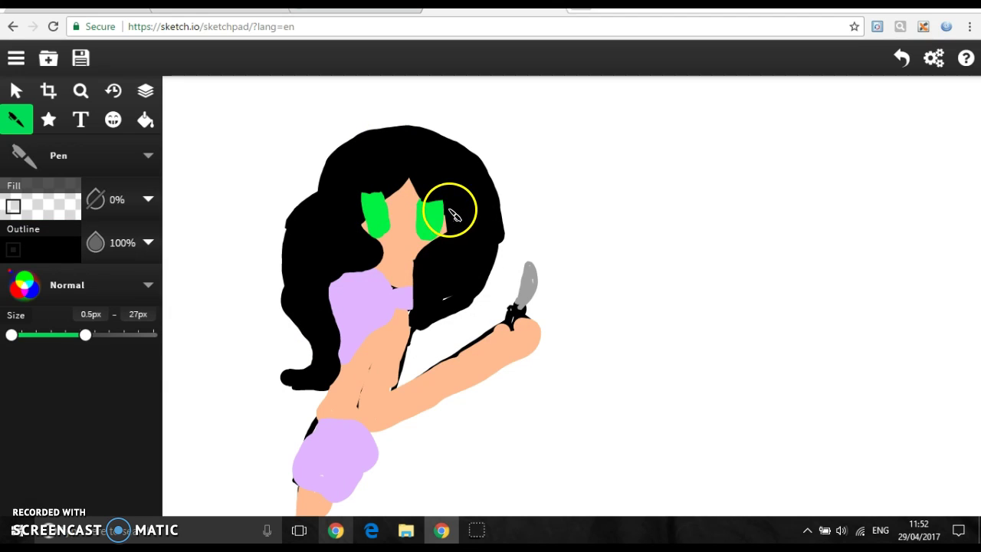
click(899, 67)
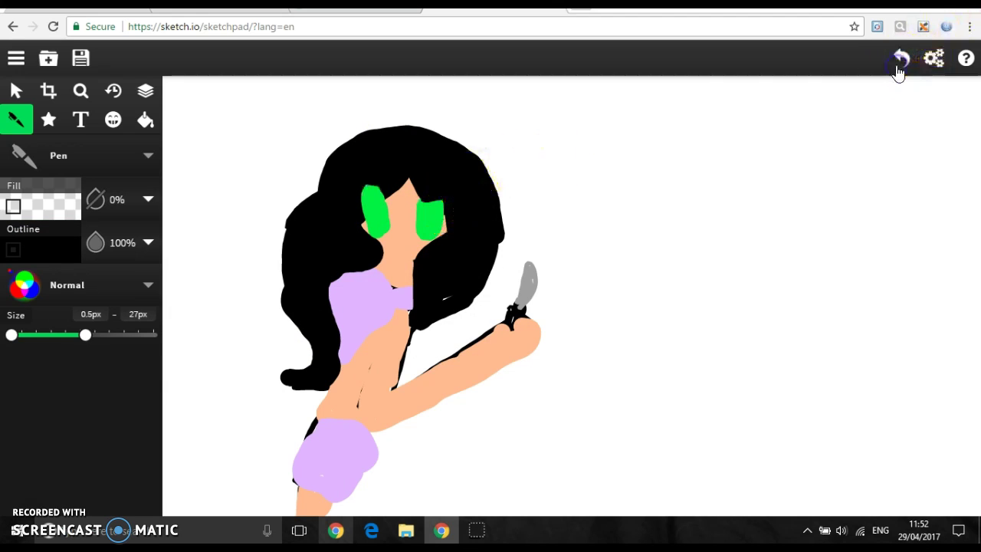
click(900, 67)
click(899, 67)
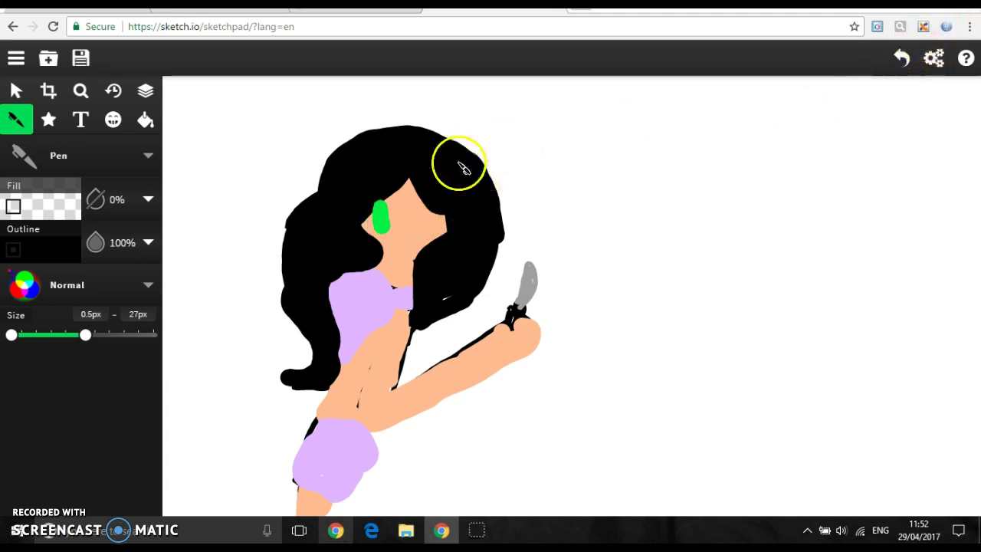
Sample the green of the finished eye with the eyedropper and paint a matching second eye on the girl's face
click(36, 269)
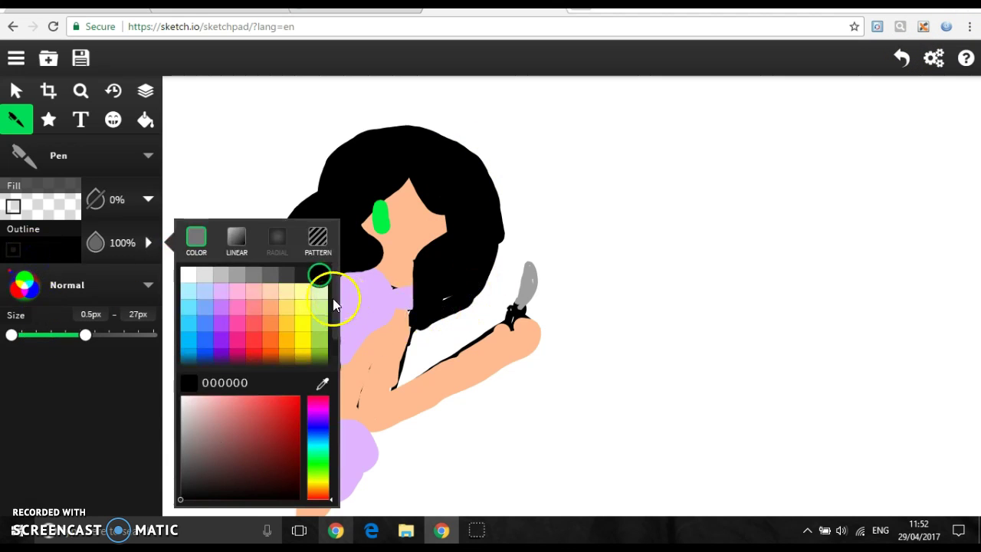
click(321, 383)
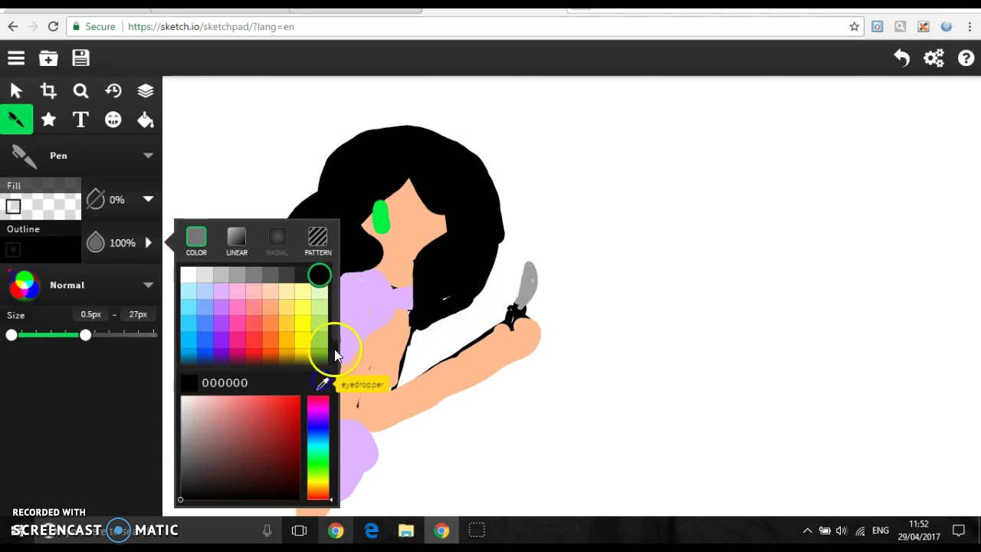
click(380, 230)
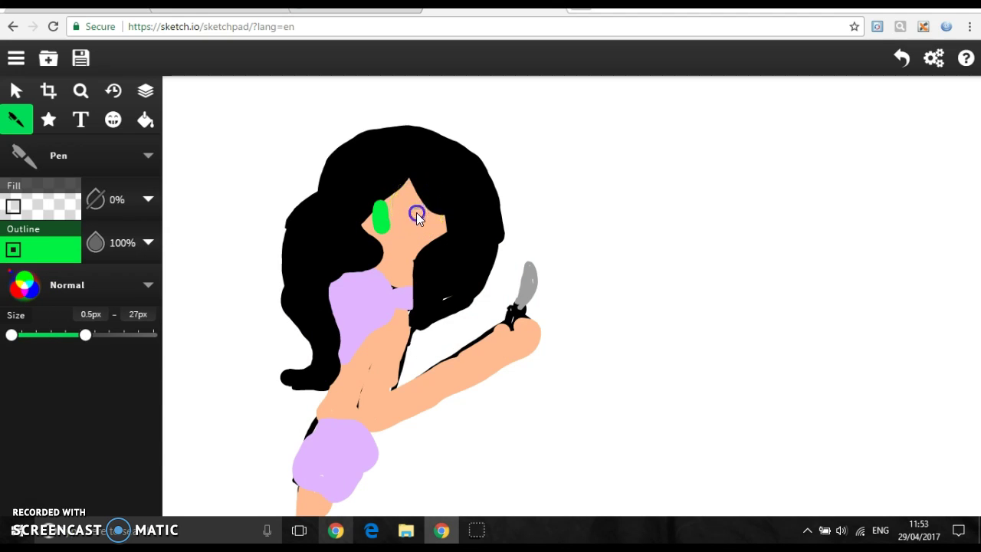
Set the outline colour to black and the maximum pen size to 8.1 px, and draw slanted brows over both eyes and a small mouth
click(13, 249)
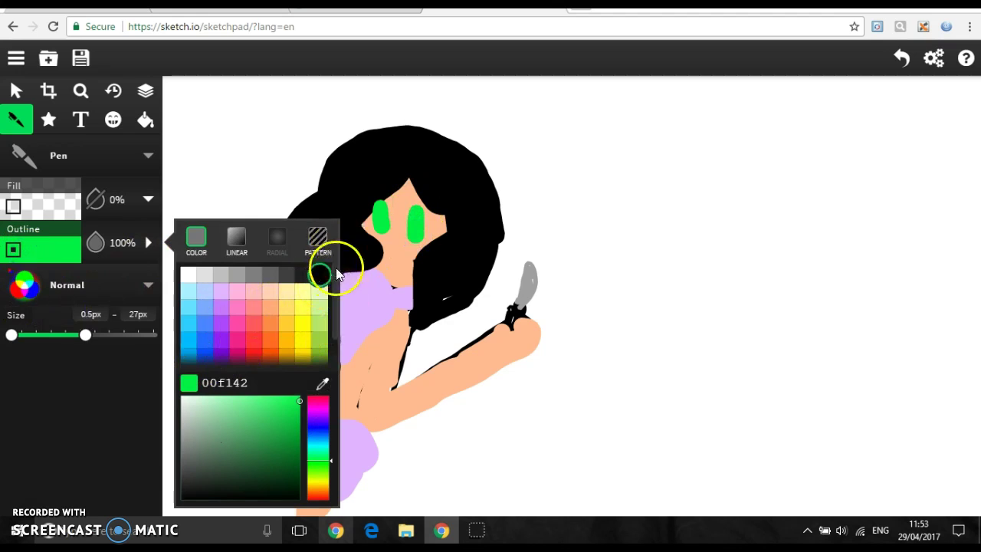
click(322, 277)
drag(53, 343, 34, 344)
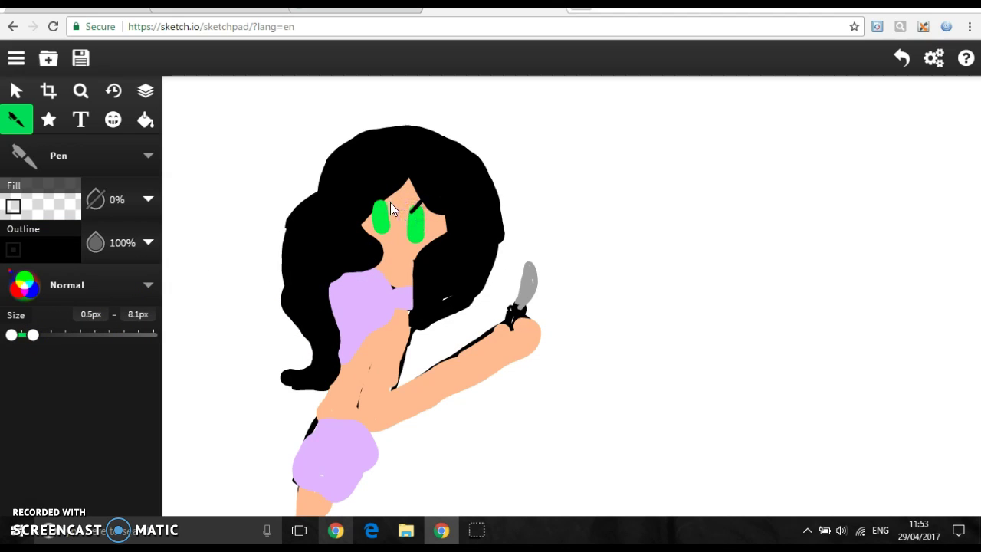
mouse_move(387, 205)
mouse_down()
mouse_move(378, 201)
mouse_move(422, 201)
mouse_up()
drag(394, 249, 402, 250)
Outline the bent arm between the hair tip and the skirt in black, and fill it with sampled peach ffbb90 at 15 px
click(303, 396)
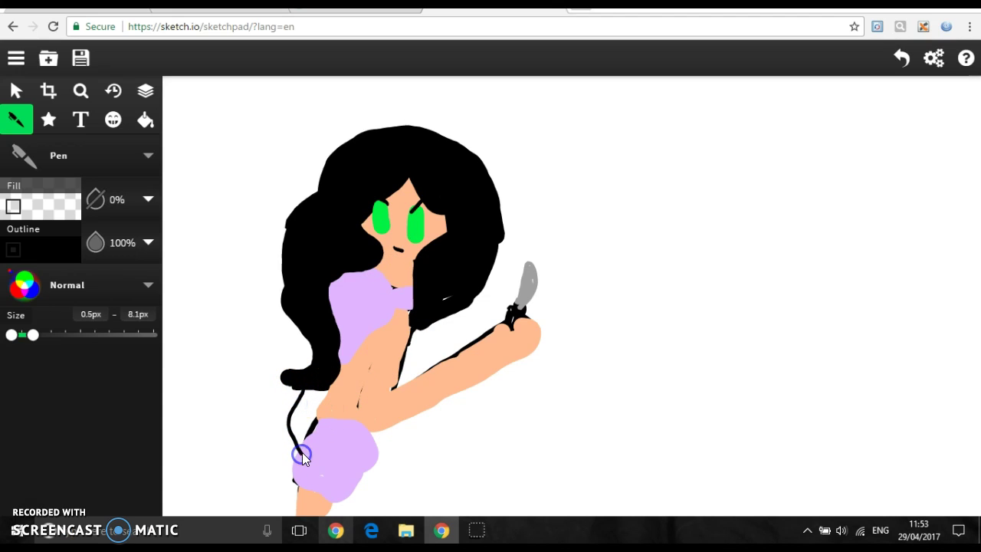
click(65, 262)
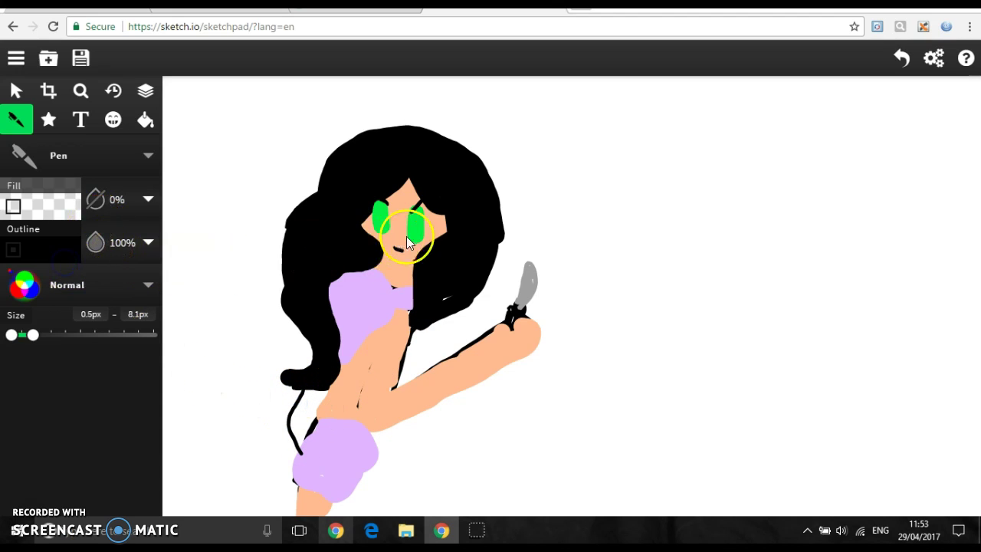
click(35, 245)
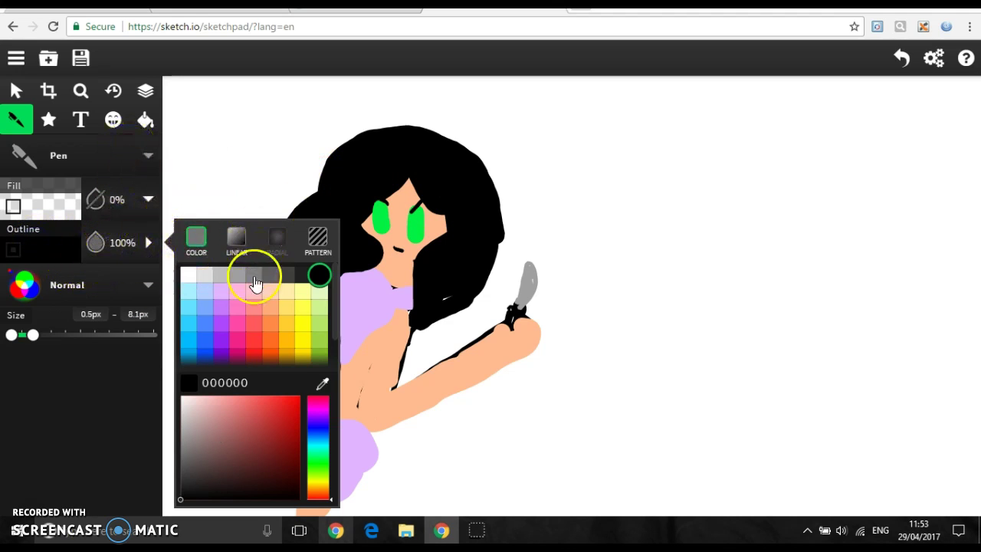
click(322, 385)
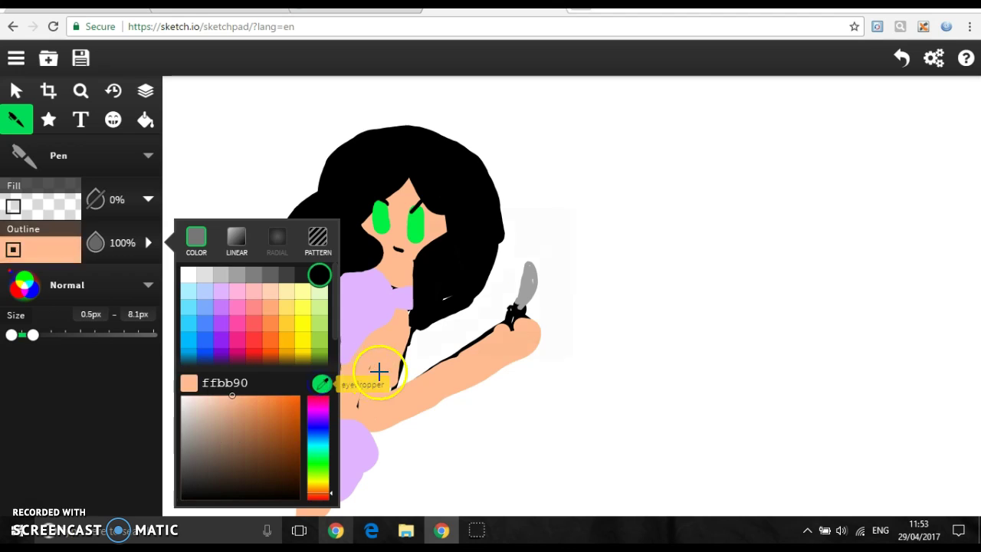
click(383, 368)
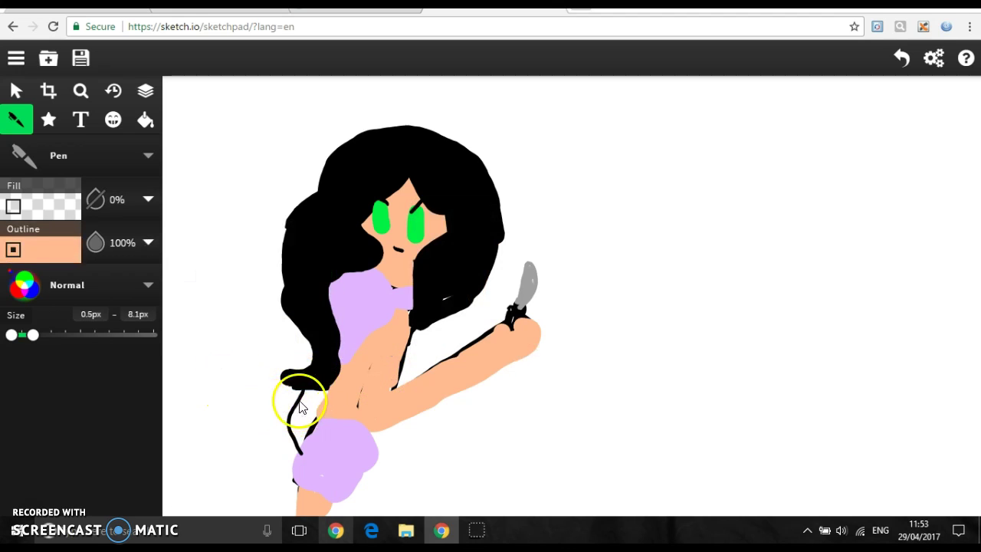
click(53, 335)
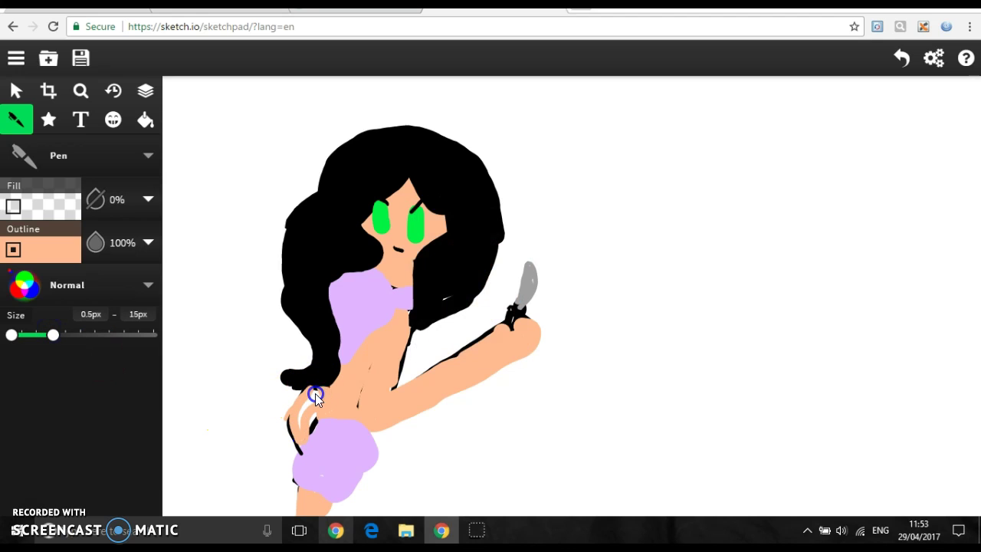
mouse_move(320, 393)
mouse_down()
mouse_move(317, 419)
mouse_move(301, 435)
mouse_up()
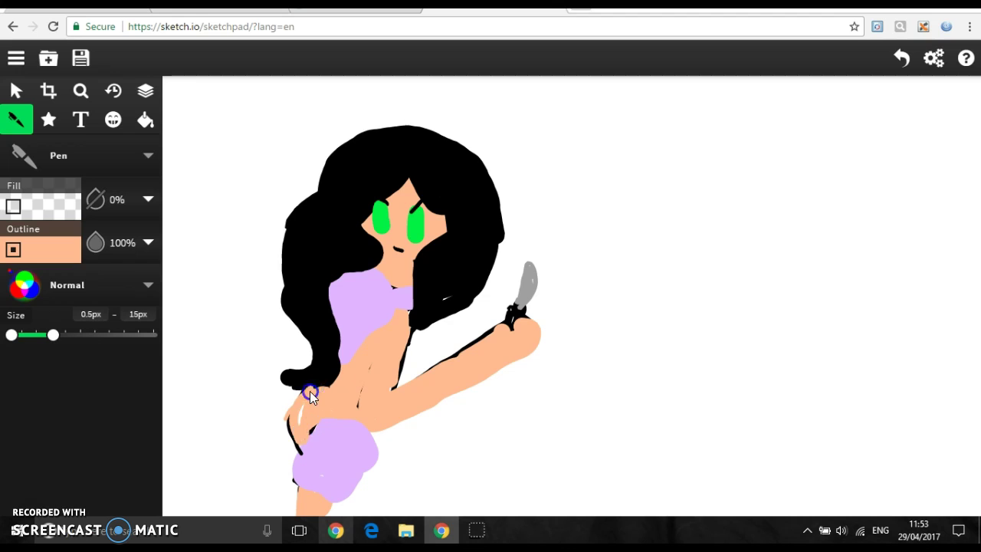
drag(300, 402, 316, 422)
Set the outline colour to black and draw a large face profile with forehead, nose and chin in the empty area beyond the knife
click(64, 251)
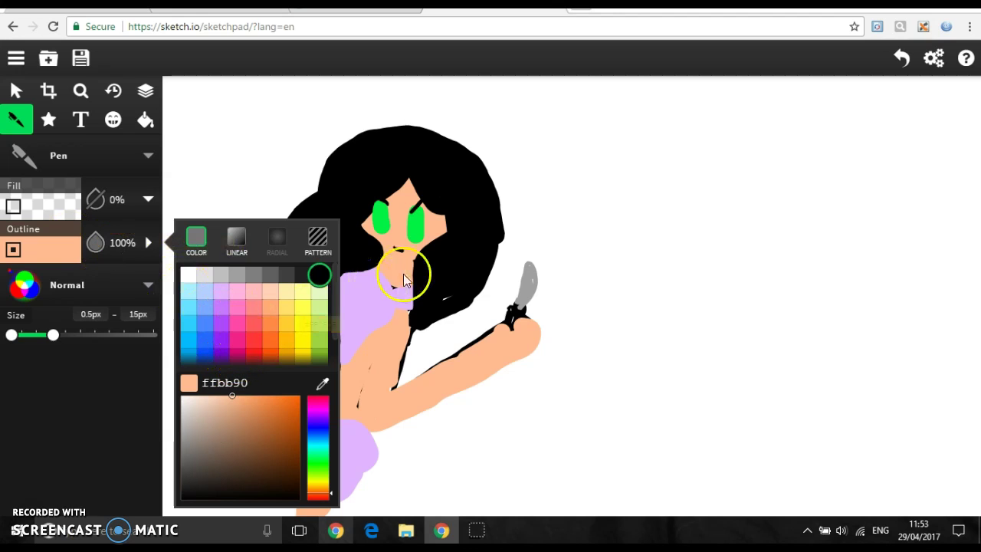
click(319, 276)
mouse_move(695, 128)
mouse_down()
mouse_move(668, 165)
mouse_move(651, 266)
mouse_up()
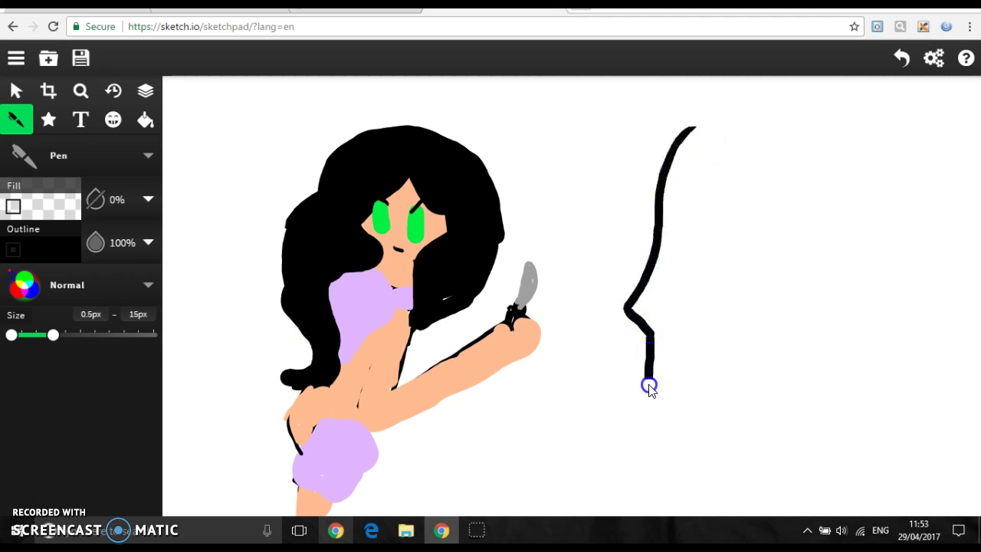
drag(720, 450, 737, 453)
drag(650, 373, 672, 369)
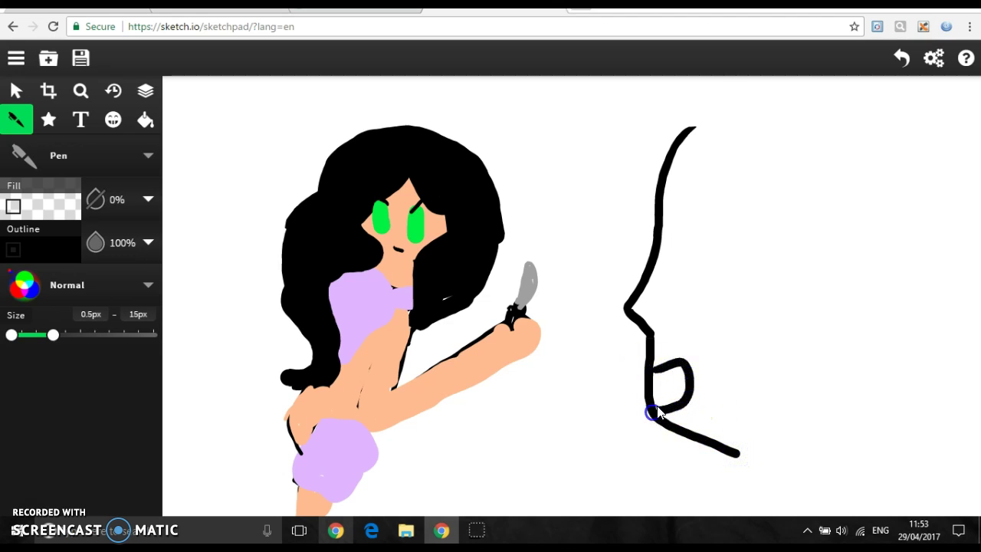
click(669, 203)
drag(657, 278, 657, 276)
click(904, 59)
drag(652, 380, 671, 379)
drag(664, 431, 664, 429)
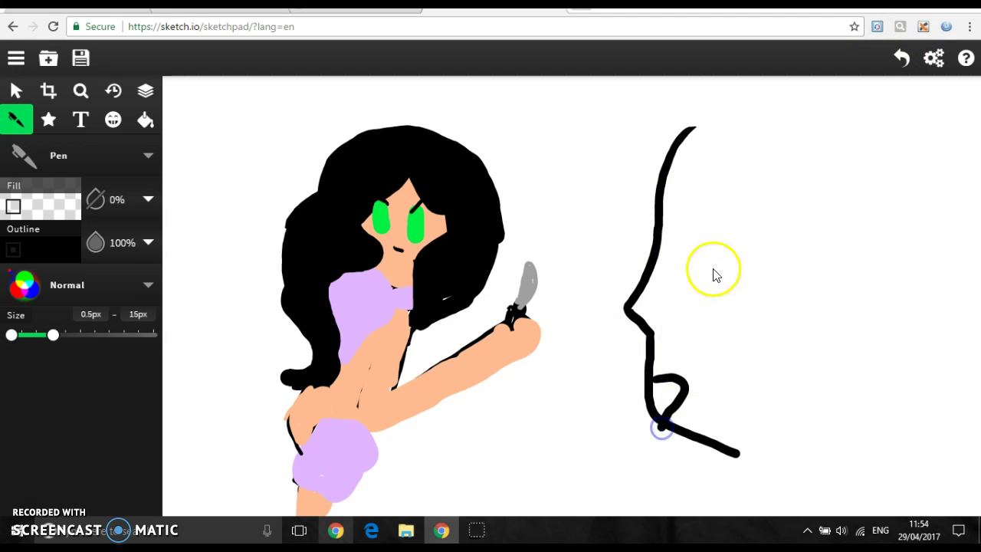
click(899, 56)
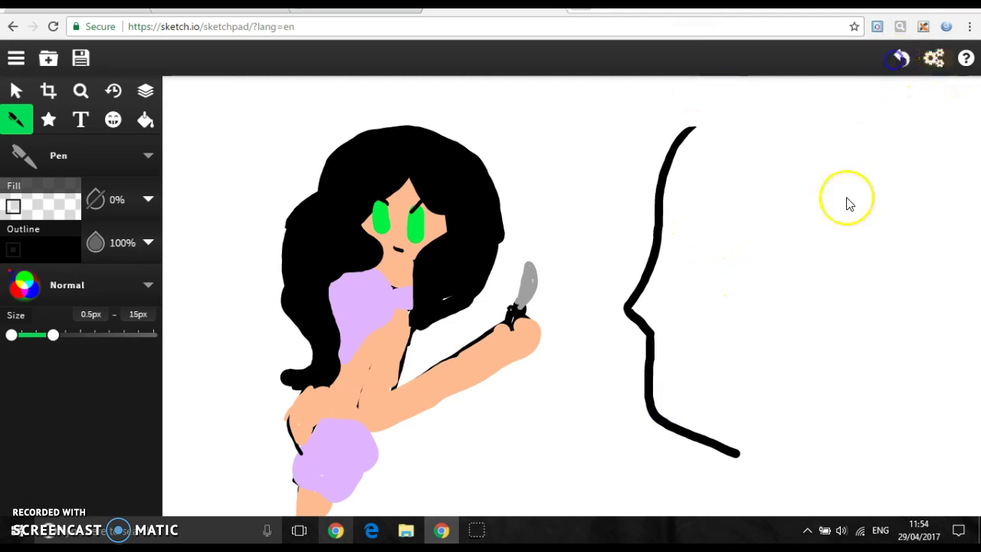
Draw a small curved mouth above the profile's chin and a solid black eye above its nose
drag(662, 426, 663, 426)
drag(661, 222, 662, 224)
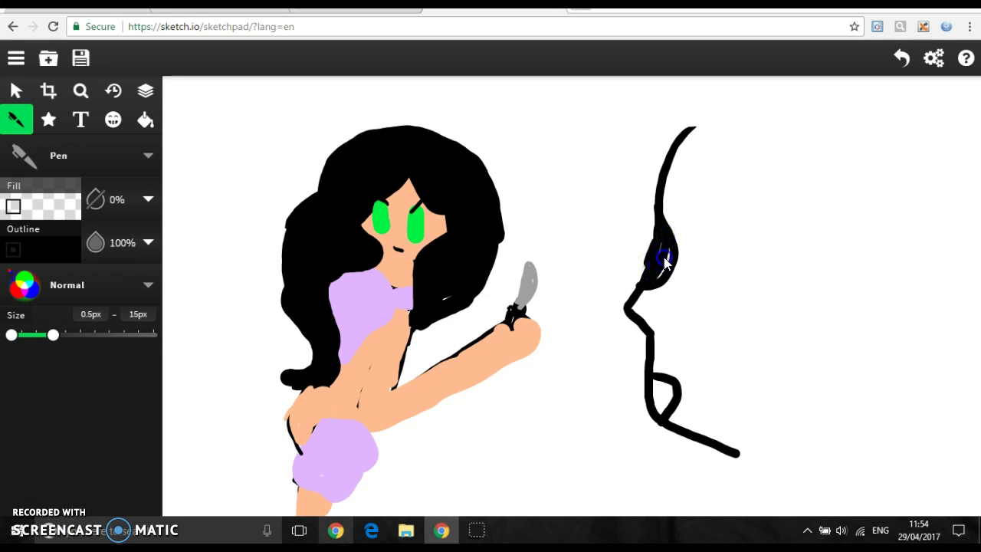
drag(650, 266, 650, 266)
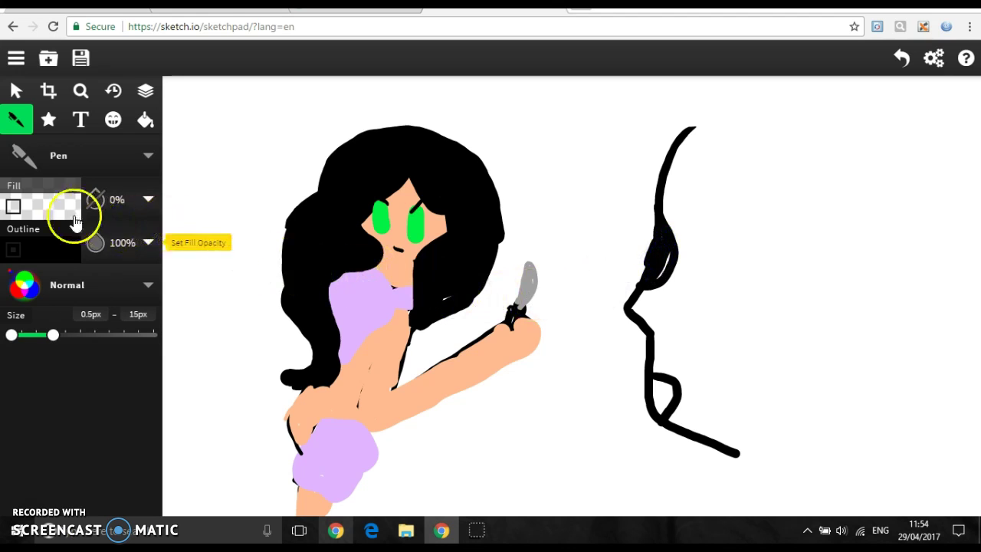
Set the outline colour to white ffffff and paint the white part inside the profile's black eye
click(67, 253)
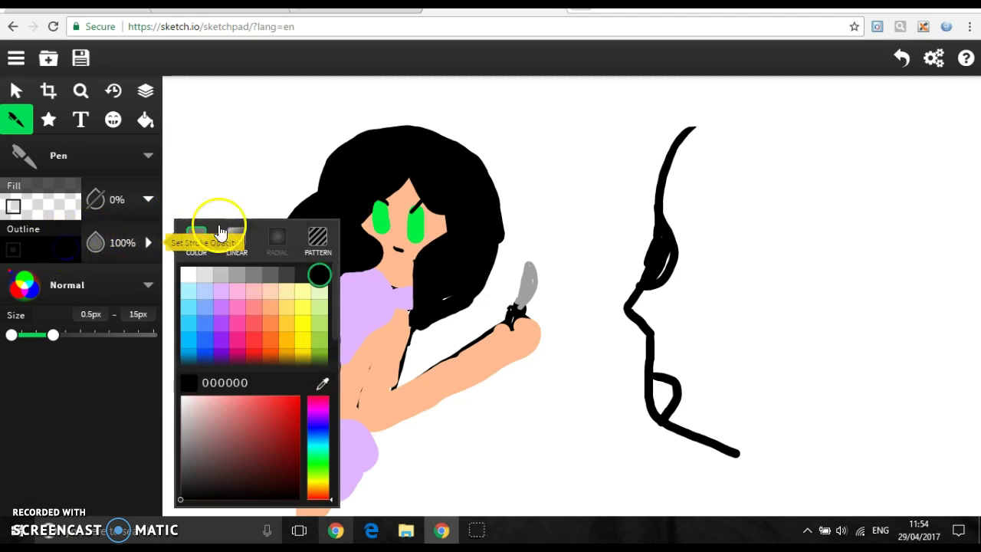
click(189, 276)
mouse_move(668, 247)
mouse_down()
mouse_move(650, 253)
mouse_move(658, 282)
mouse_up()
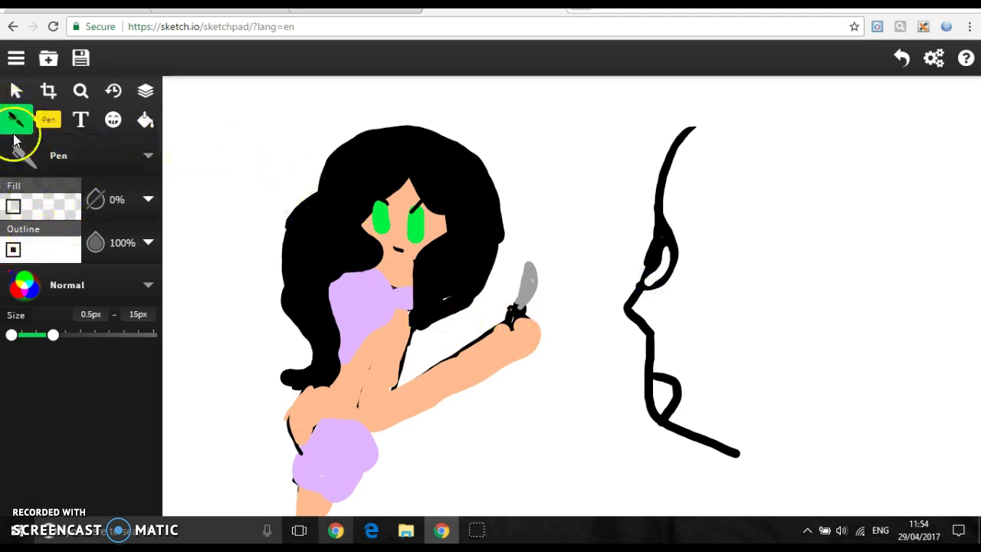
Set the outline colour to sampled peach ffbb90 at 36 px and paint skin along the profile and around the back of the large head
click(46, 161)
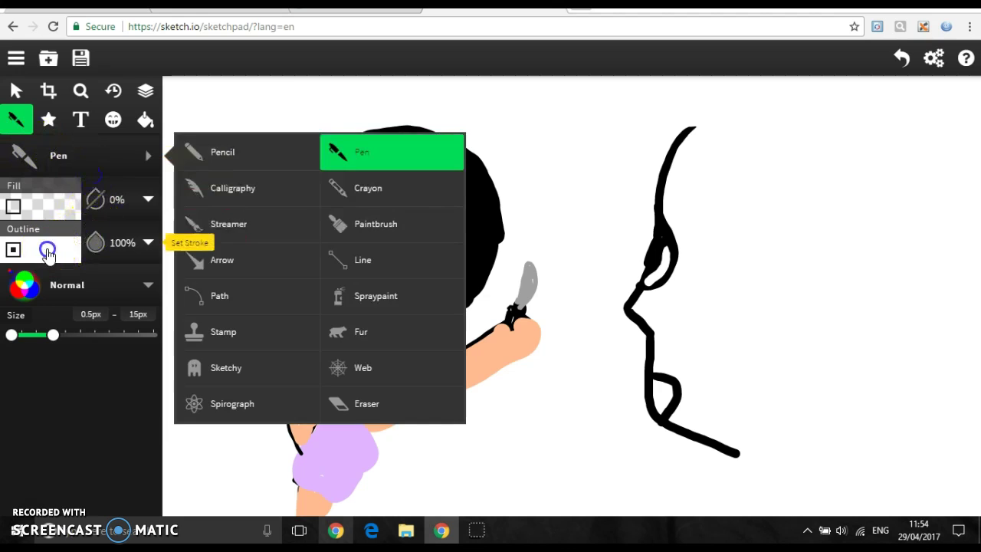
click(47, 249)
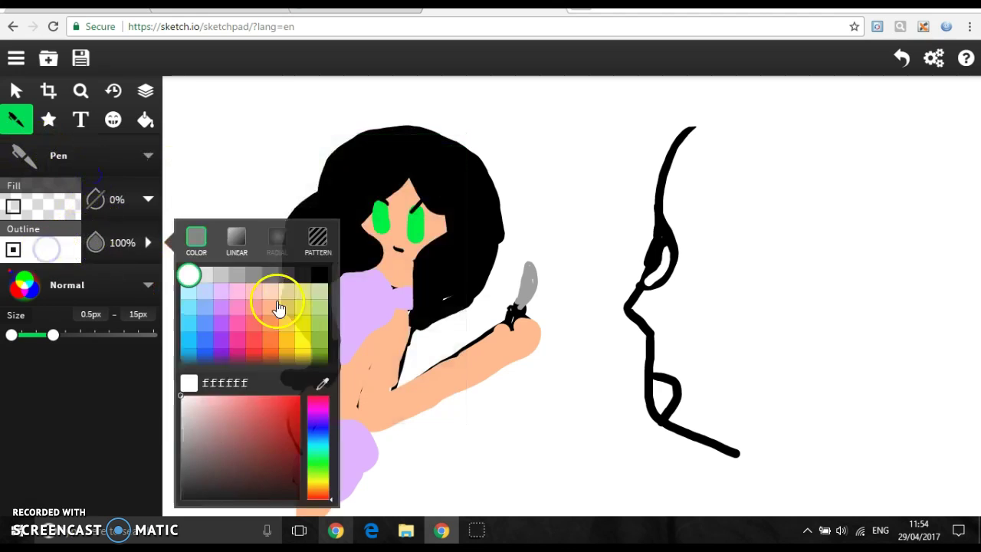
click(322, 383)
click(394, 389)
click(61, 309)
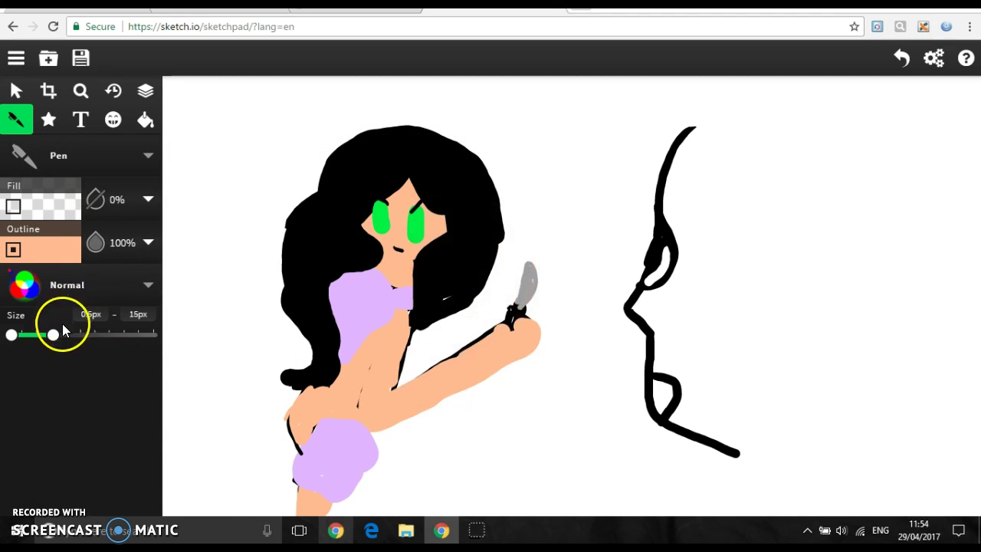
drag(102, 335, 111, 335)
mouse_move(687, 135)
mouse_down()
mouse_move(670, 159)
mouse_move(679, 214)
mouse_up()
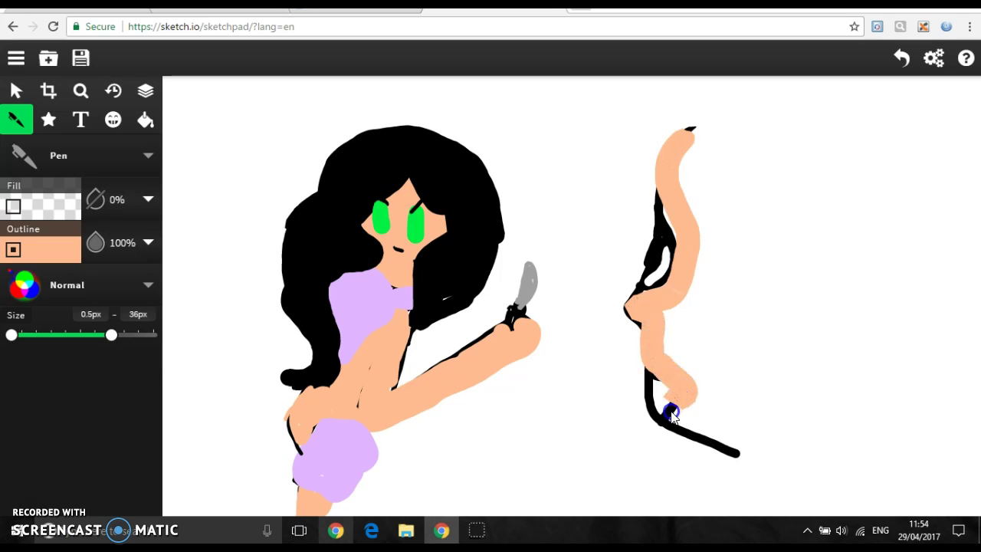
mouse_move(678, 420)
mouse_down()
mouse_move(802, 458)
mouse_move(853, 331)
mouse_move(797, 163)
mouse_move(756, 136)
mouse_move(678, 140)
mouse_move(750, 150)
mouse_move(791, 181)
mouse_move(803, 259)
mouse_move(763, 153)
mouse_move(680, 163)
mouse_move(788, 216)
mouse_move(672, 192)
mouse_up()
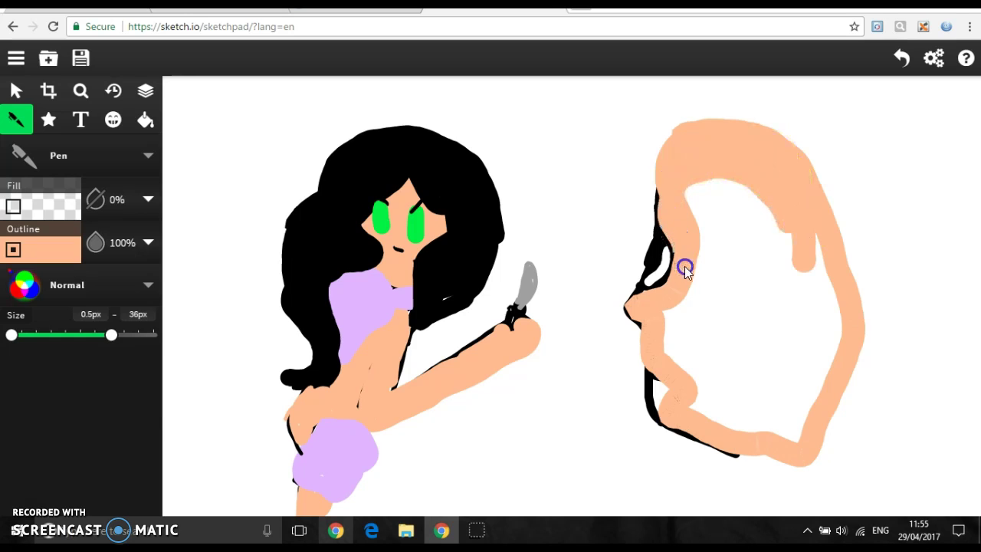
drag(685, 269, 718, 222)
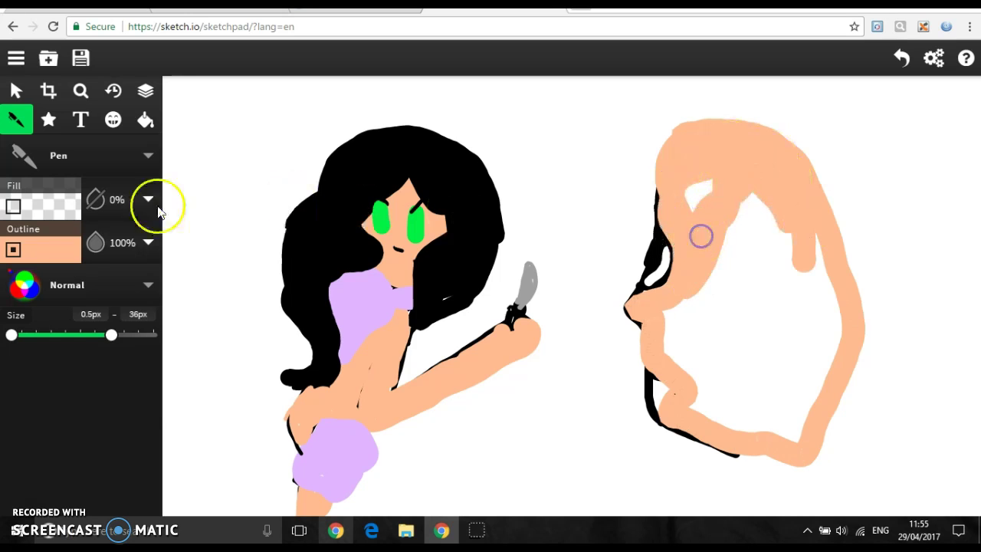
Raise the pen size to 50 px and fill the remaining white interior of the large head with peach
drag(113, 335, 152, 335)
drag(697, 182, 703, 244)
mouse_move(665, 343)
mouse_down()
mouse_move(716, 399)
mouse_move(766, 337)
mouse_move(732, 318)
mouse_move(746, 382)
mouse_move(731, 354)
mouse_move(739, 291)
mouse_move(699, 323)
mouse_move(687, 352)
mouse_move(737, 234)
mouse_move(720, 301)
mouse_move(720, 143)
mouse_move(771, 311)
mouse_move(747, 278)
mouse_move(749, 213)
mouse_move(773, 333)
mouse_move(757, 186)
mouse_move(781, 224)
mouse_move(789, 286)
mouse_move(787, 219)
mouse_move(828, 318)
mouse_move(792, 211)
mouse_move(835, 330)
mouse_move(831, 355)
mouse_move(782, 401)
mouse_move(764, 383)
mouse_up()
mouse_move(804, 300)
mouse_down()
mouse_move(746, 359)
mouse_move(706, 379)
mouse_move(760, 426)
mouse_up()
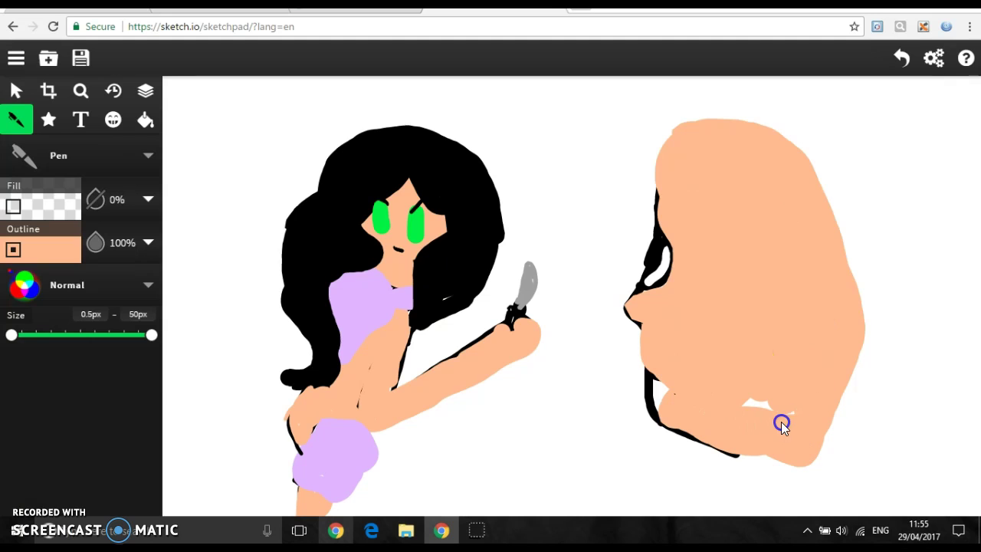
Set the outline colour to black 000000
click(33, 252)
click(321, 275)
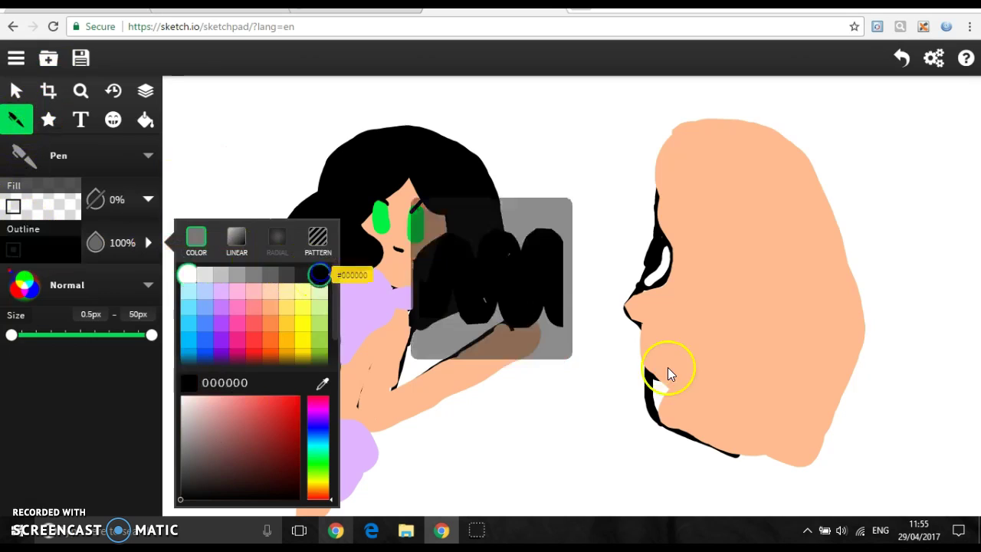
Paint a small black mouth in the white gap above the profile's chin at 13 px
click(661, 390)
mouse_move(661, 390)
mouse_down()
mouse_move(652, 390)
mouse_move(663, 394)
mouse_move(682, 361)
mouse_up()
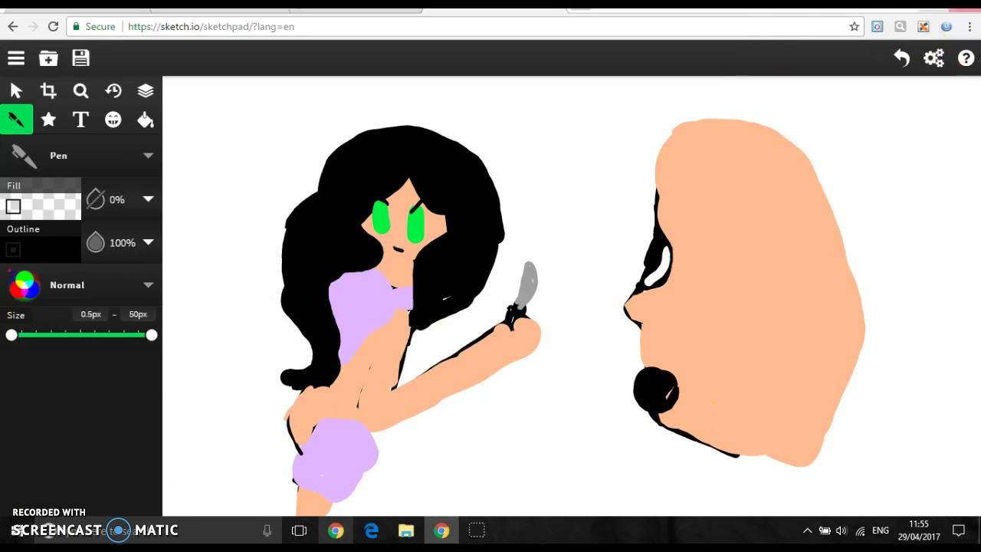
click(901, 58)
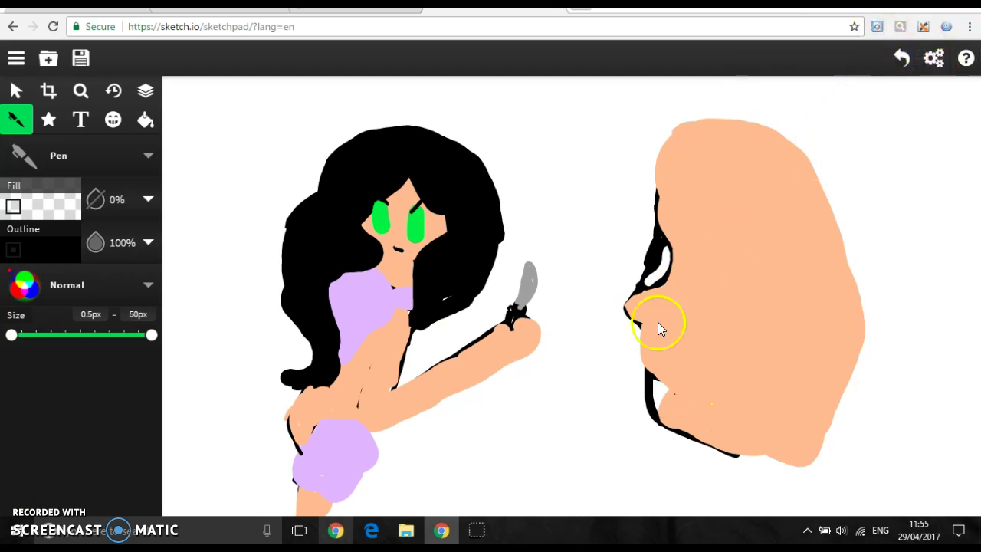
drag(152, 335, 46, 335)
drag(666, 388, 655, 395)
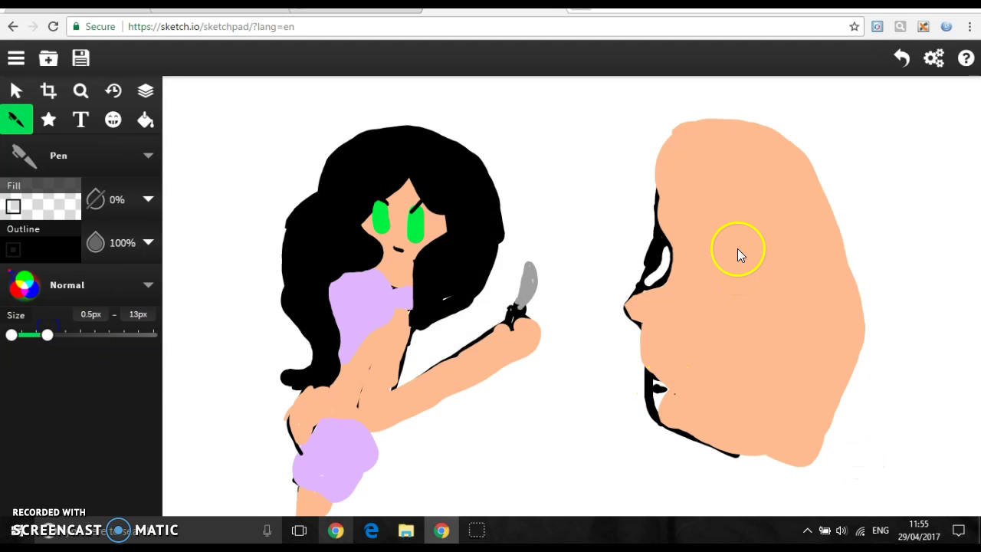
Paint thick black hair over the large head at 50 px, with a fringe over the forehead and a side lock beside the cheek
drag(47, 335, 152, 335)
mouse_move(701, 108)
mouse_down()
mouse_move(590, 169)
mouse_move(693, 169)
mouse_move(656, 167)
mouse_move(613, 193)
mouse_move(589, 233)
mouse_move(714, 198)
mouse_move(677, 187)
mouse_move(614, 196)
mouse_move(733, 212)
mouse_move(718, 182)
mouse_move(709, 218)
mouse_move(718, 212)
mouse_move(728, 322)
mouse_move(761, 334)
mouse_move(788, 326)
mouse_move(773, 449)
mouse_move(836, 404)
mouse_move(804, 465)
mouse_move(830, 459)
mouse_move(914, 406)
mouse_move(929, 359)
mouse_move(910, 229)
mouse_move(858, 147)
mouse_move(800, 115)
mouse_move(727, 109)
mouse_move(663, 129)
mouse_move(653, 139)
mouse_move(695, 120)
mouse_move(775, 119)
mouse_move(822, 137)
mouse_move(891, 219)
mouse_move(907, 313)
mouse_move(894, 361)
mouse_move(844, 430)
mouse_move(938, 347)
mouse_up()
mouse_move(877, 385)
mouse_down()
mouse_move(928, 353)
mouse_move(884, 401)
mouse_move(921, 341)
mouse_move(844, 386)
mouse_move(800, 390)
mouse_move(832, 360)
mouse_move(794, 419)
mouse_move(825, 372)
mouse_move(866, 345)
mouse_move(905, 255)
mouse_up()
mouse_move(850, 193)
mouse_down()
mouse_move(769, 152)
mouse_move(676, 145)
mouse_up()
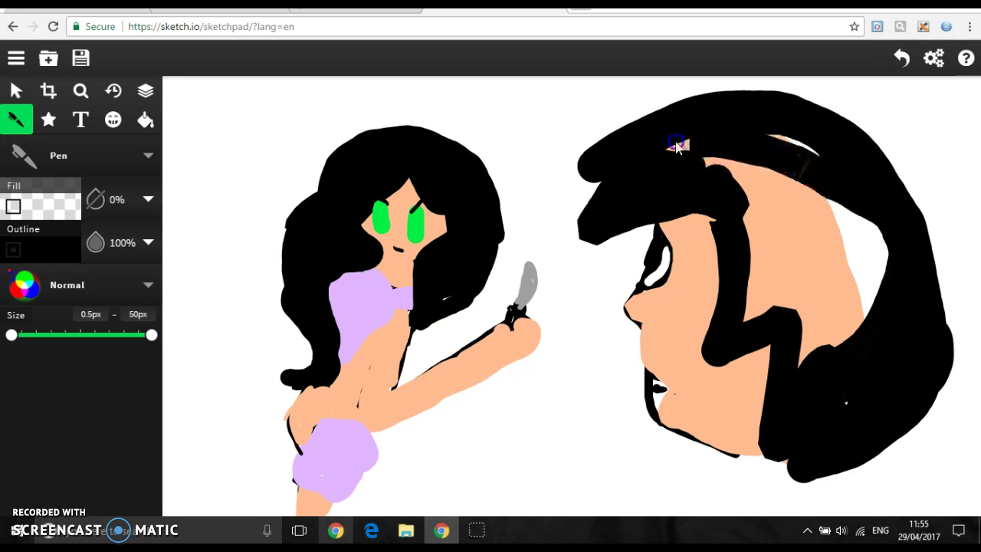
drag(750, 168, 781, 148)
mouse_move(721, 153)
mouse_down()
mouse_move(803, 189)
mouse_move(747, 220)
mouse_move(756, 293)
mouse_move(765, 259)
mouse_move(771, 328)
mouse_move(792, 291)
mouse_move(808, 310)
mouse_move(817, 399)
mouse_move(835, 412)
mouse_move(874, 322)
mouse_move(863, 292)
mouse_move(872, 231)
mouse_move(852, 310)
mouse_move(856, 185)
mouse_move(838, 241)
mouse_move(845, 310)
mouse_move(844, 204)
mouse_move(869, 349)
mouse_move(850, 397)
mouse_move(843, 158)
mouse_move(833, 317)
mouse_move(820, 202)
mouse_move(816, 301)
mouse_move(800, 206)
mouse_move(749, 291)
mouse_up()
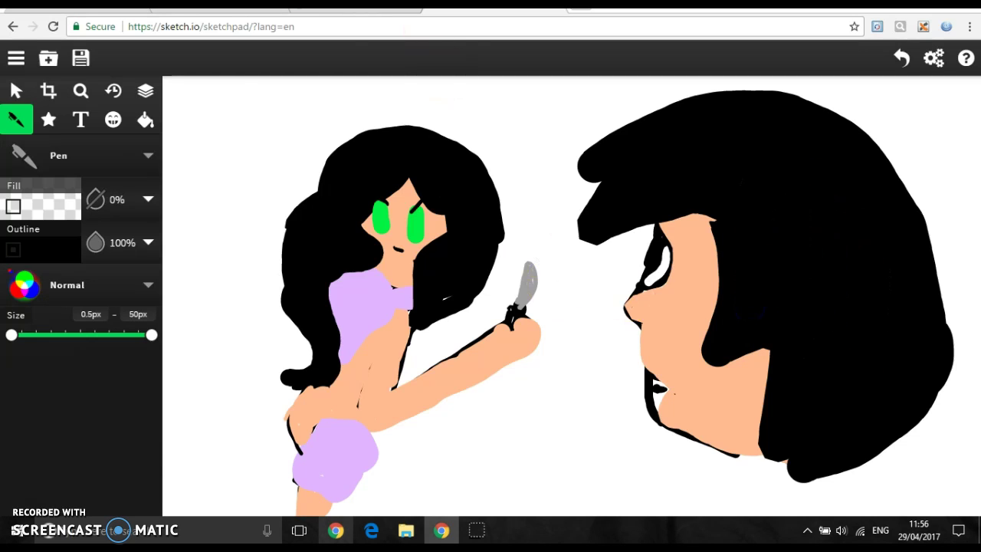
Paint over the profile's mouth and chin outline with sampled peach ffbb90 at 50 px
click(39, 250)
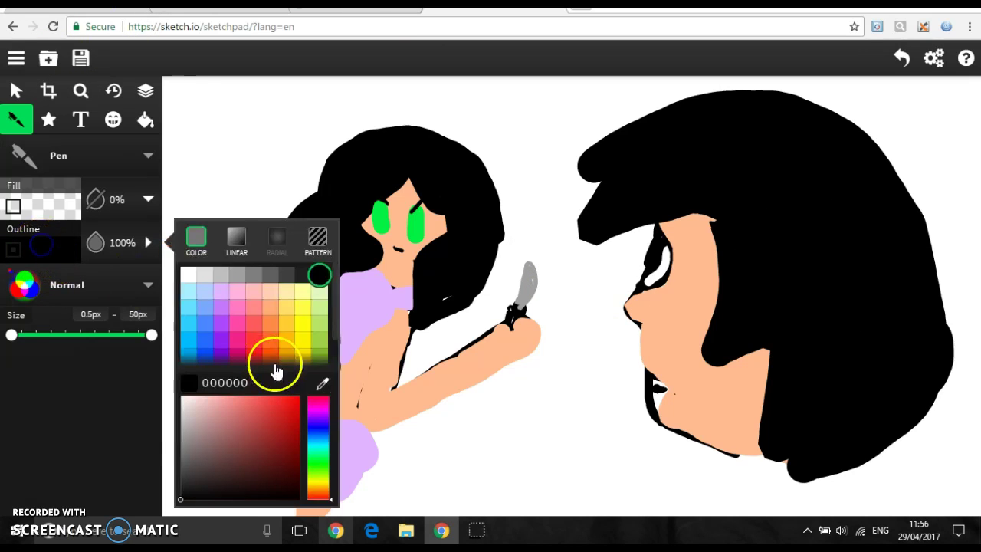
click(325, 383)
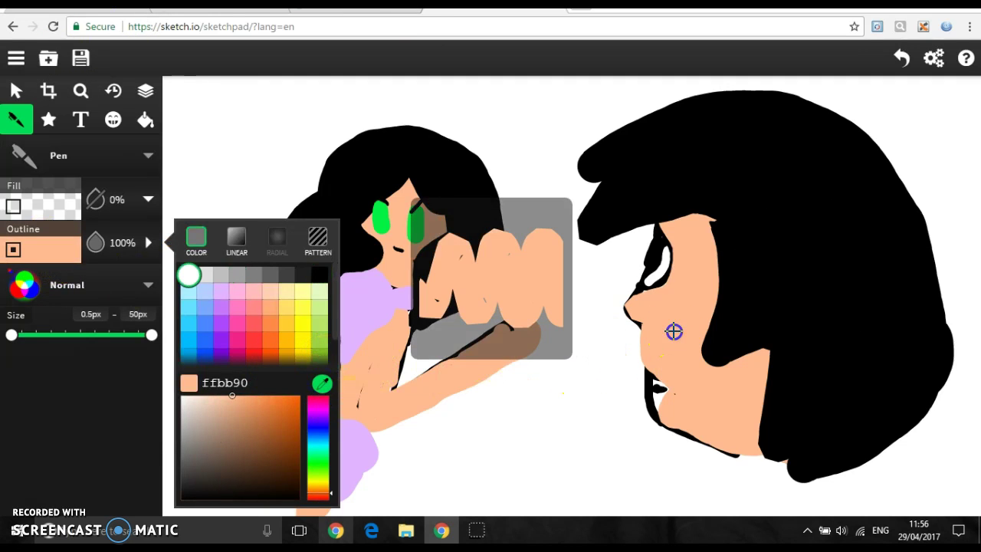
click(674, 331)
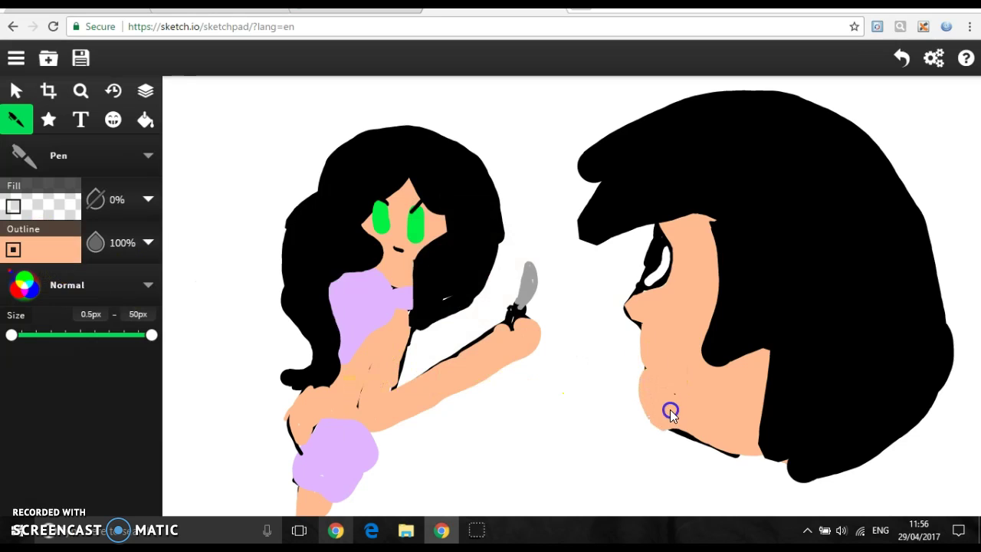
mouse_move(667, 415)
mouse_down()
mouse_move(691, 439)
mouse_move(728, 453)
mouse_up()
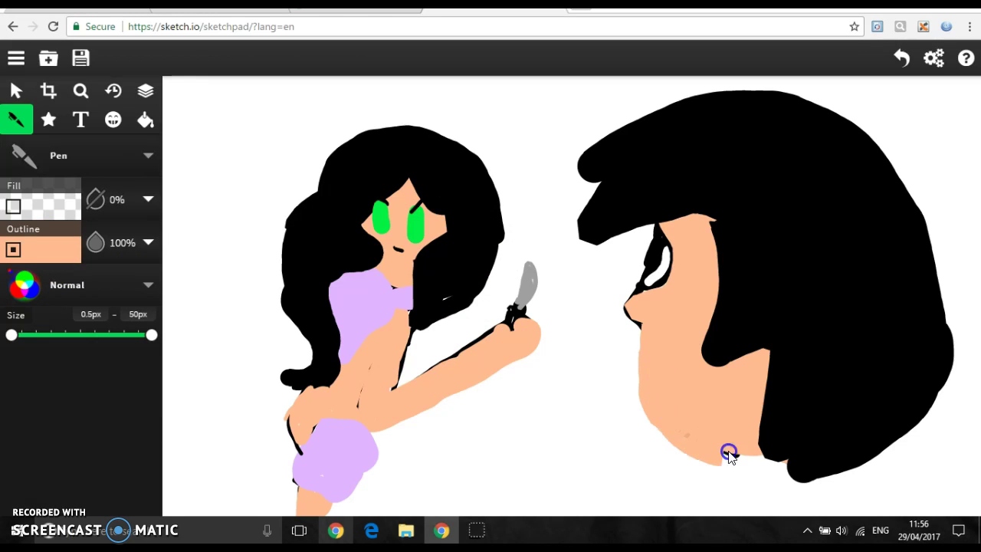
click(754, 452)
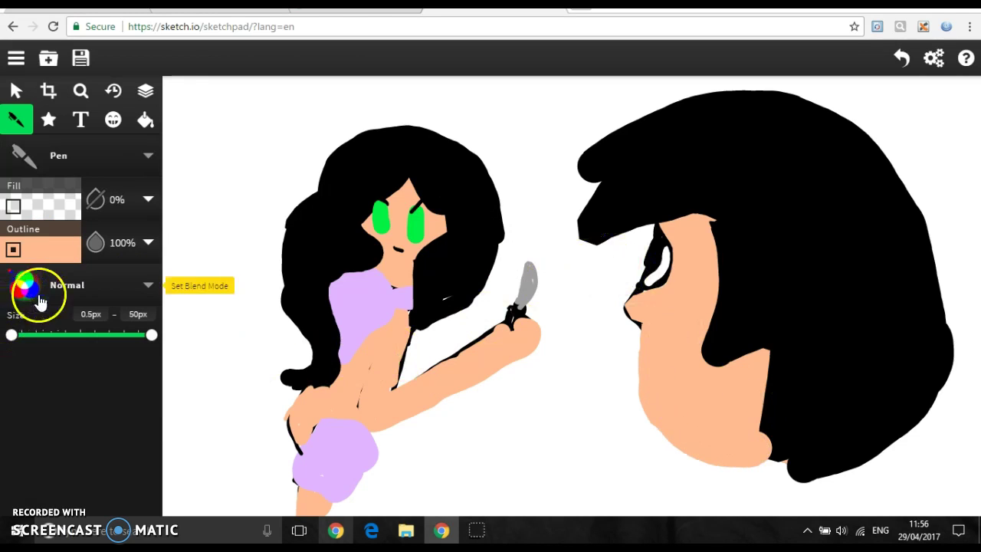
Try a small dark 1f1f1f mouth at 8.6 px, and undo it together with the peach paint over the chin outline
drag(85, 334, 35, 334)
click(49, 244)
click(197, 283)
click(303, 274)
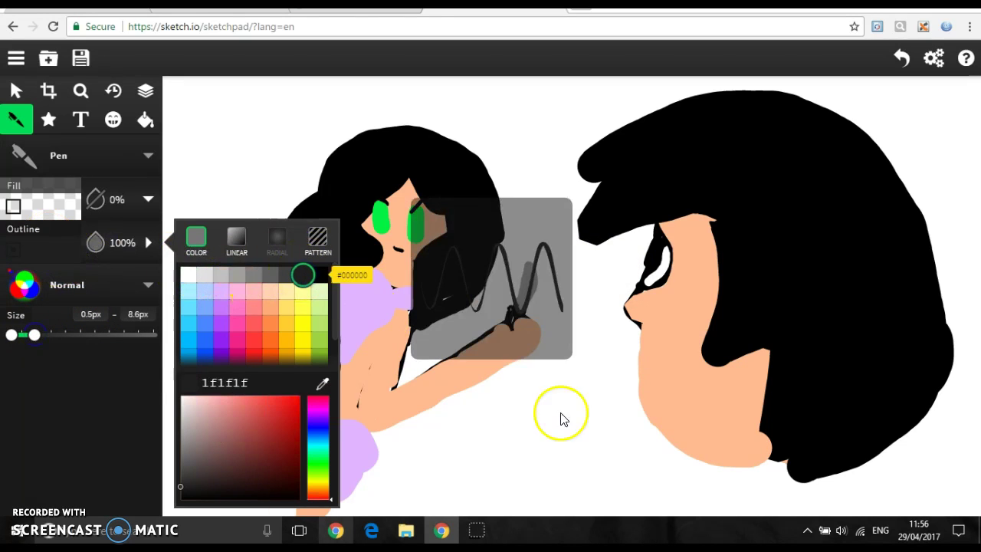
drag(660, 398, 653, 411)
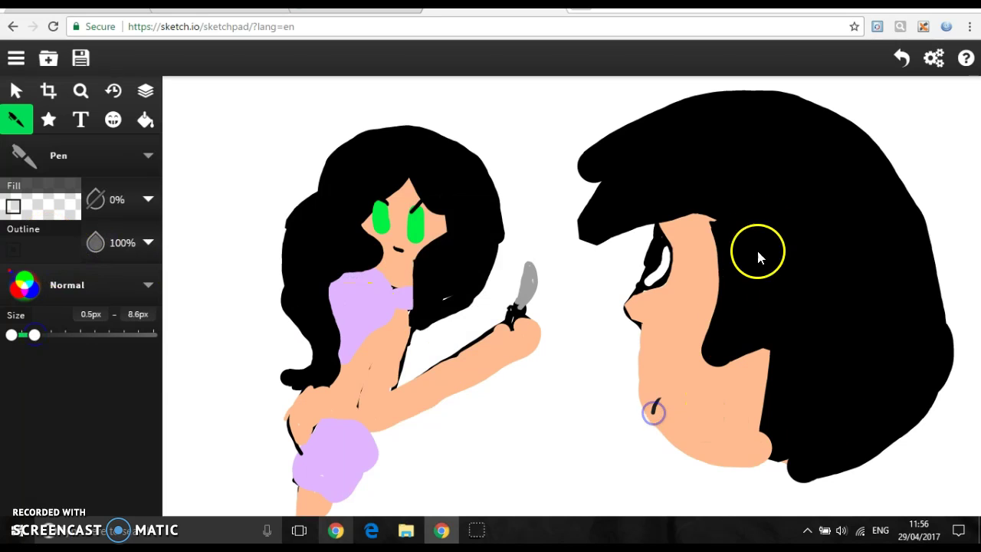
click(900, 56)
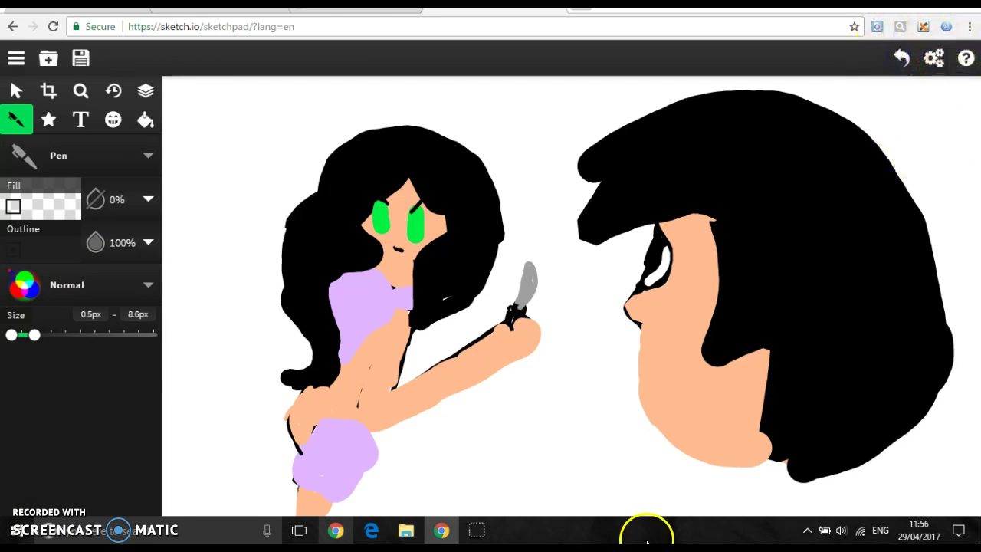
click(666, 418)
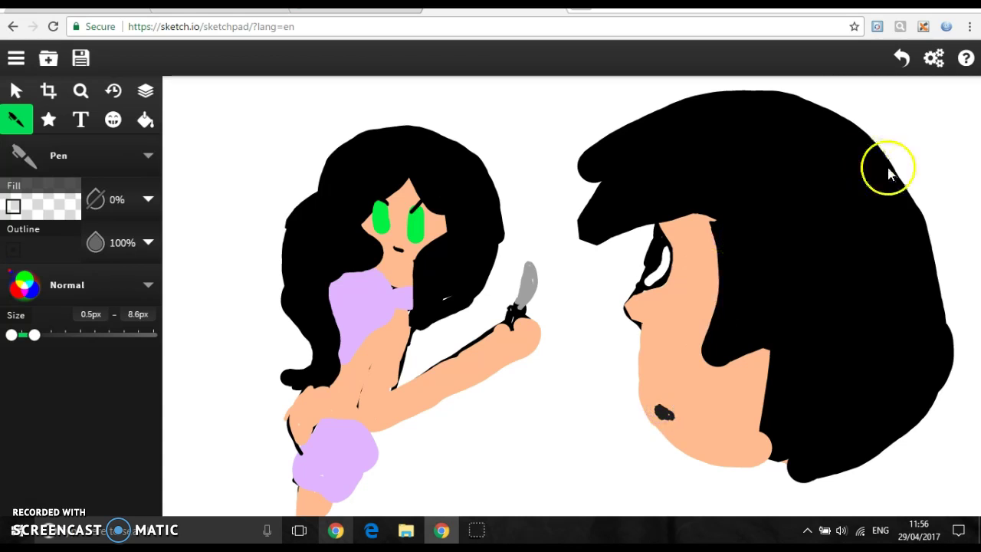
click(902, 61)
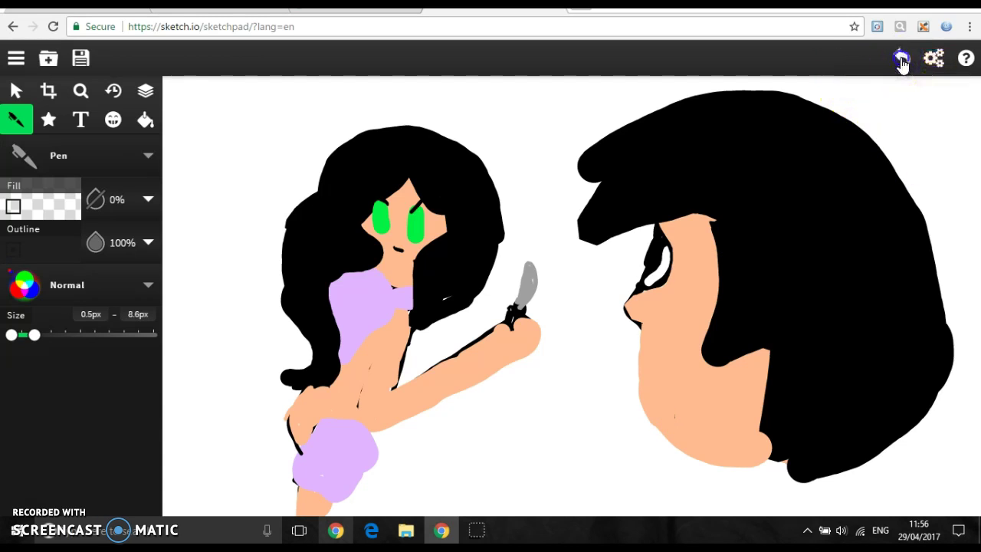
click(902, 62)
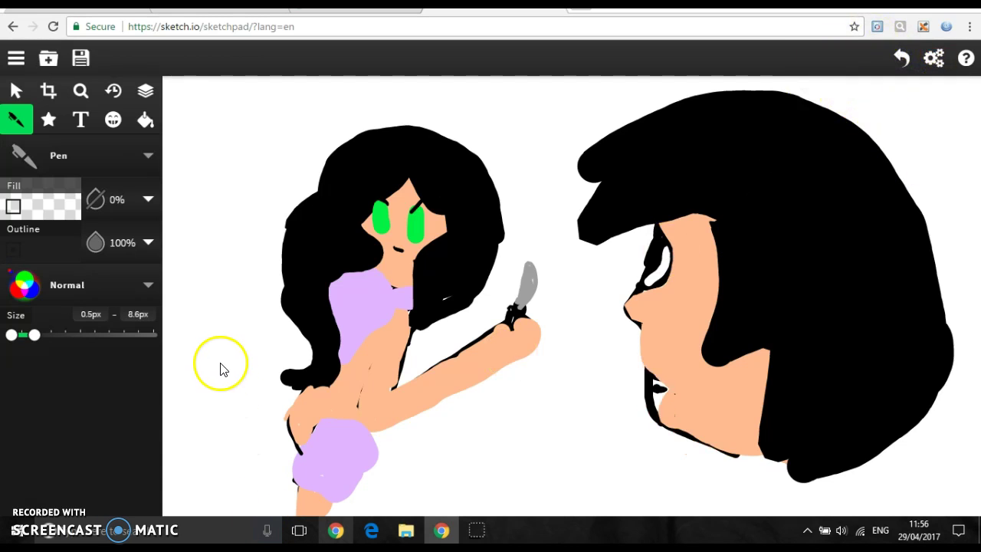
Cover the mouth and white gap above the profile's chin with sampled peach ffbb90 at 16 px
click(11, 249)
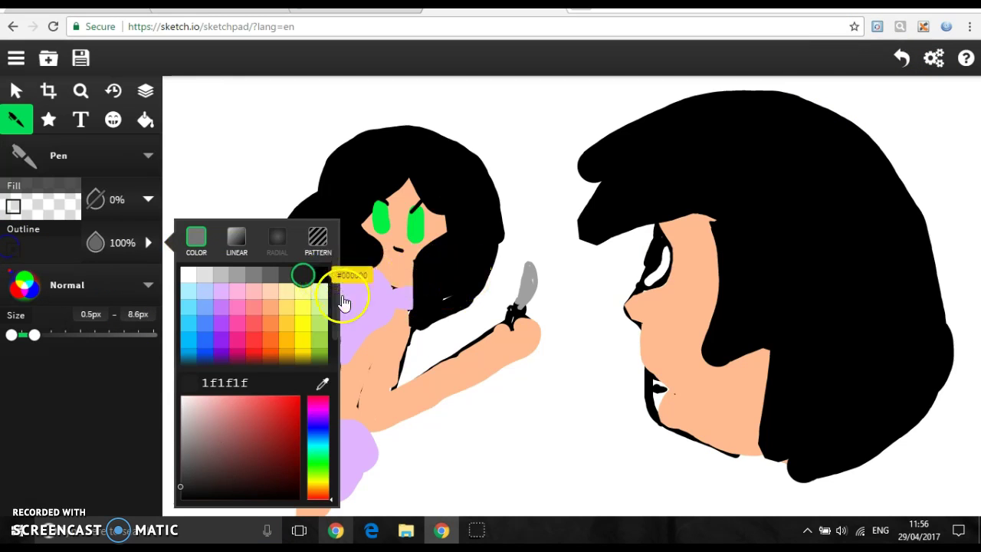
click(322, 383)
click(678, 337)
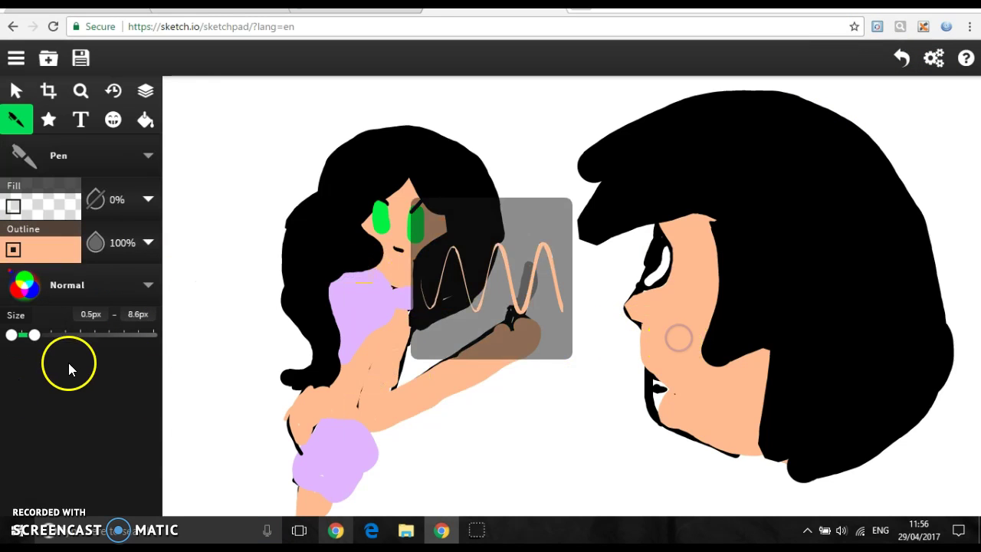
drag(42, 330, 55, 335)
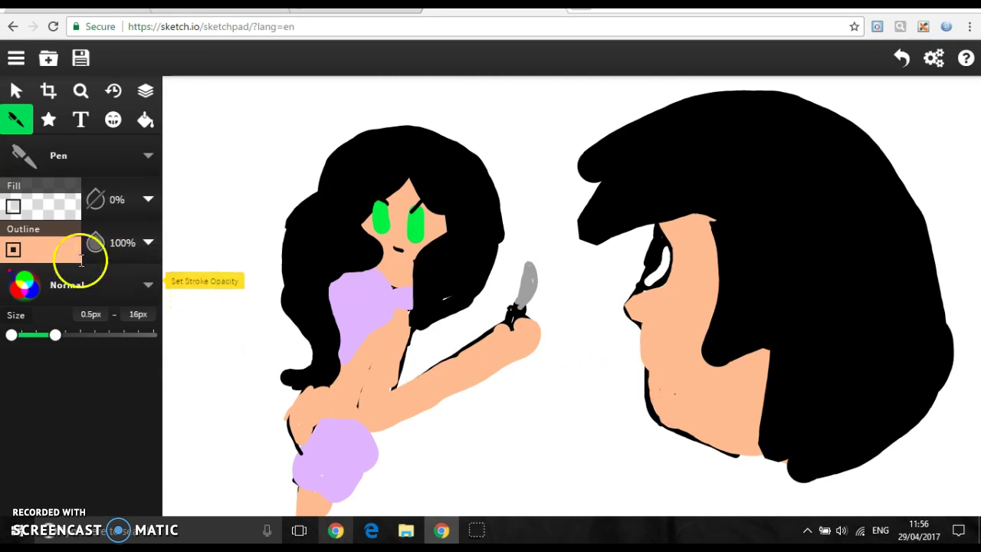
Set the outline colour to black, add a small mouth mark on the profile's edge, and draw two vertical neck lines below the head
click(48, 250)
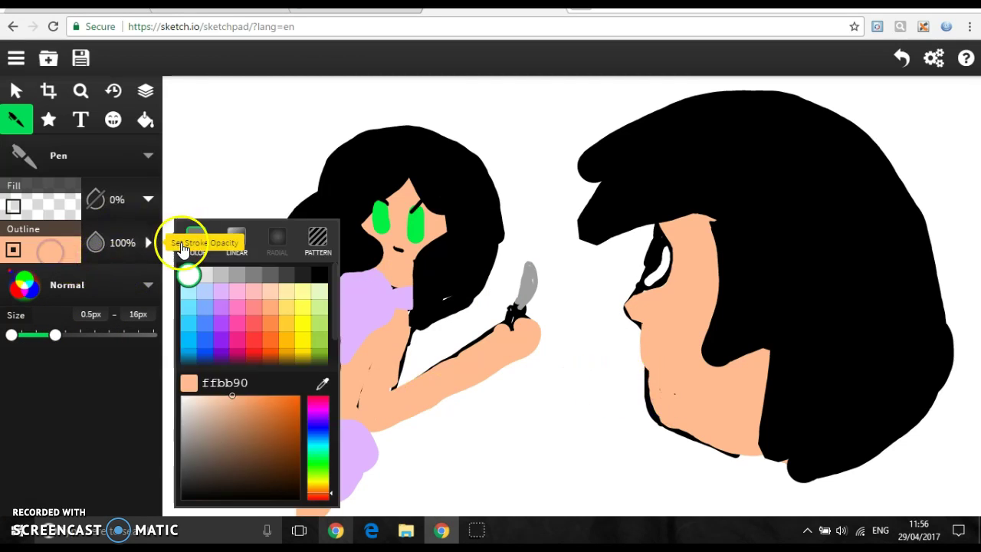
click(320, 274)
click(650, 399)
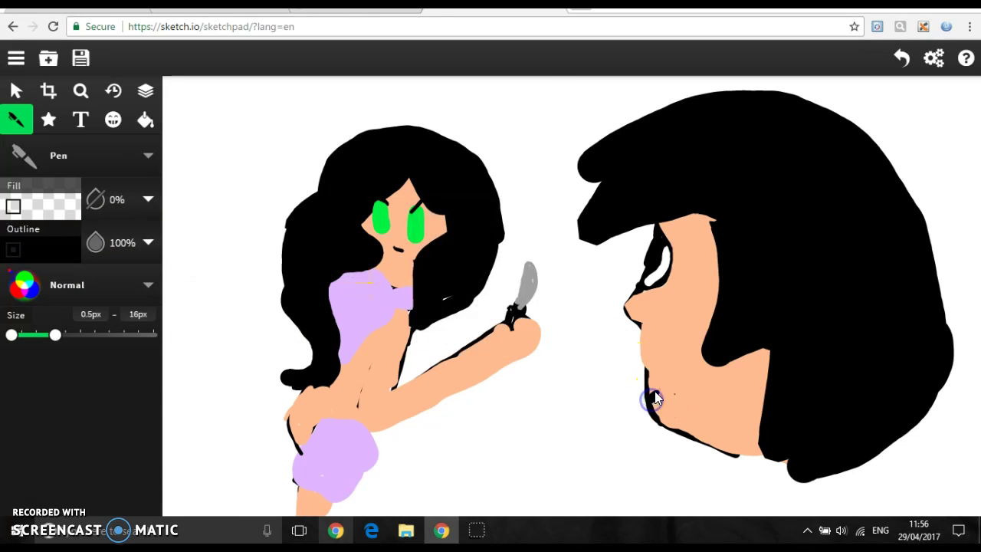
drag(755, 428, 724, 457)
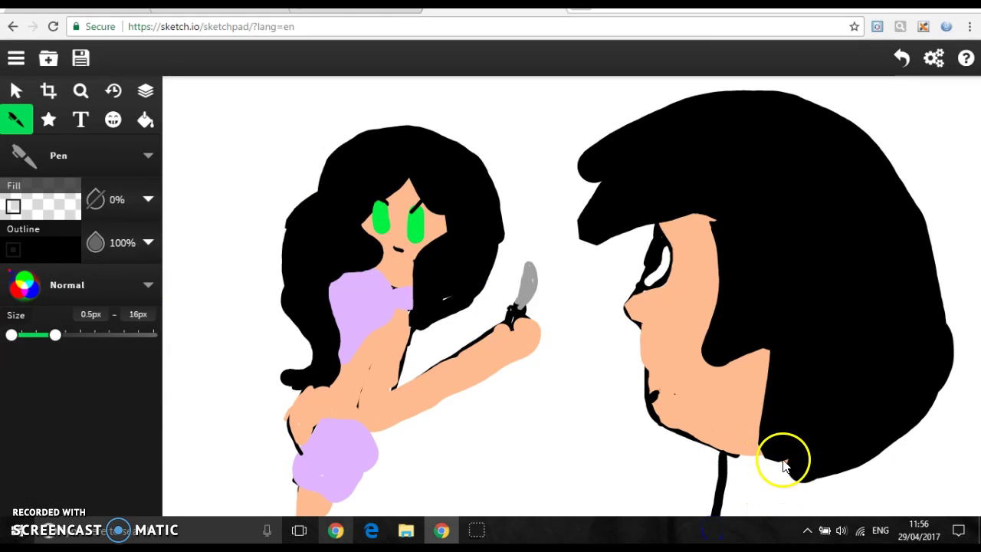
Fill the neck between its two black lines with sampled peach at 39 px
click(44, 247)
mouse_move(318, 387)
mouse_down()
mouse_move(635, 388)
mouse_move(429, 394)
mouse_move(681, 376)
mouse_up()
click(335, 385)
click(364, 415)
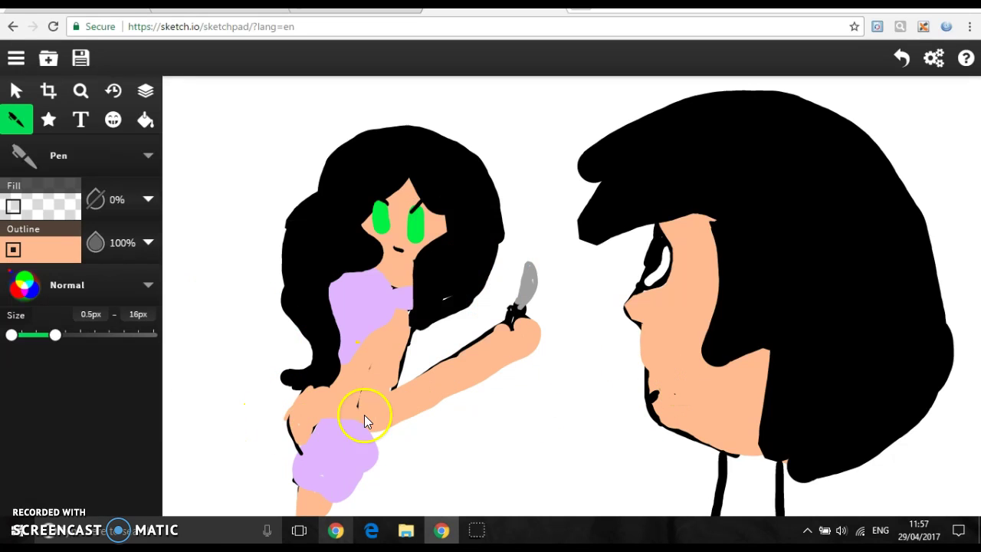
drag(55, 335, 120, 335)
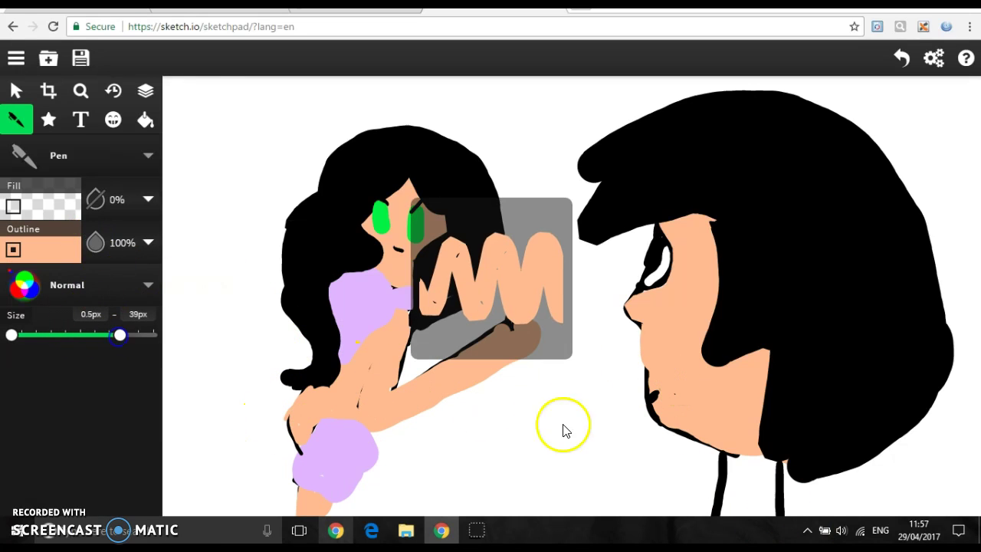
drag(729, 458, 728, 520)
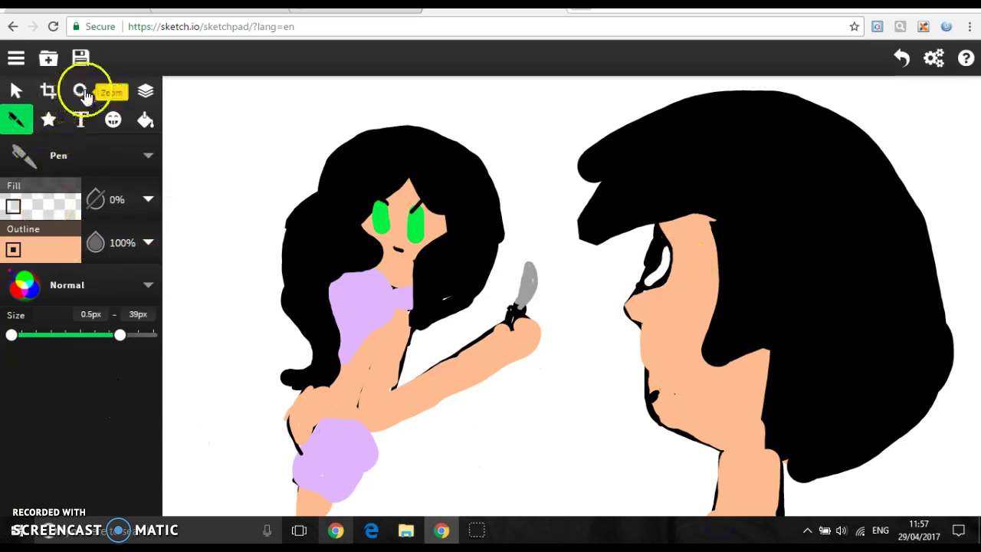
Fill the white background around the characters with the red ornamental pattern using Vector Fill
click(146, 132)
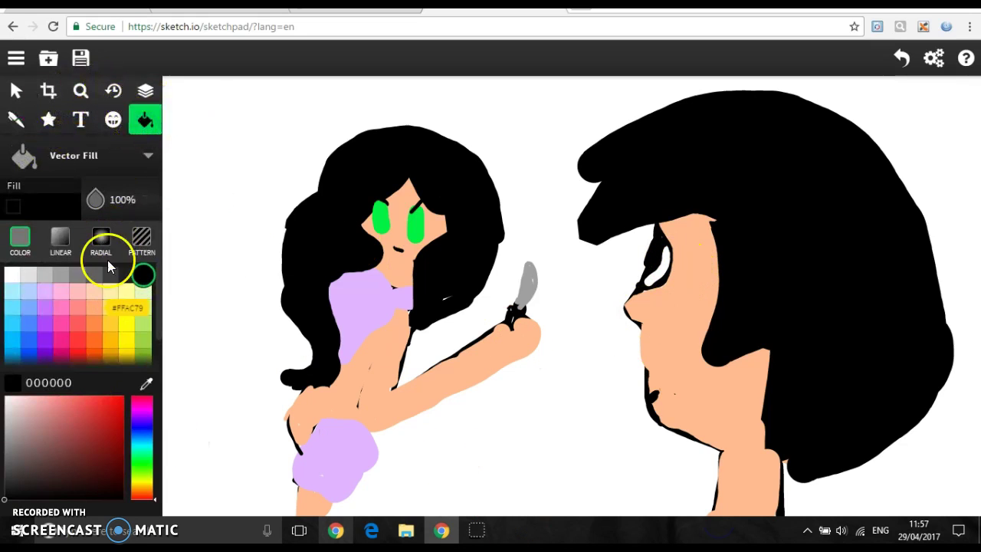
click(140, 242)
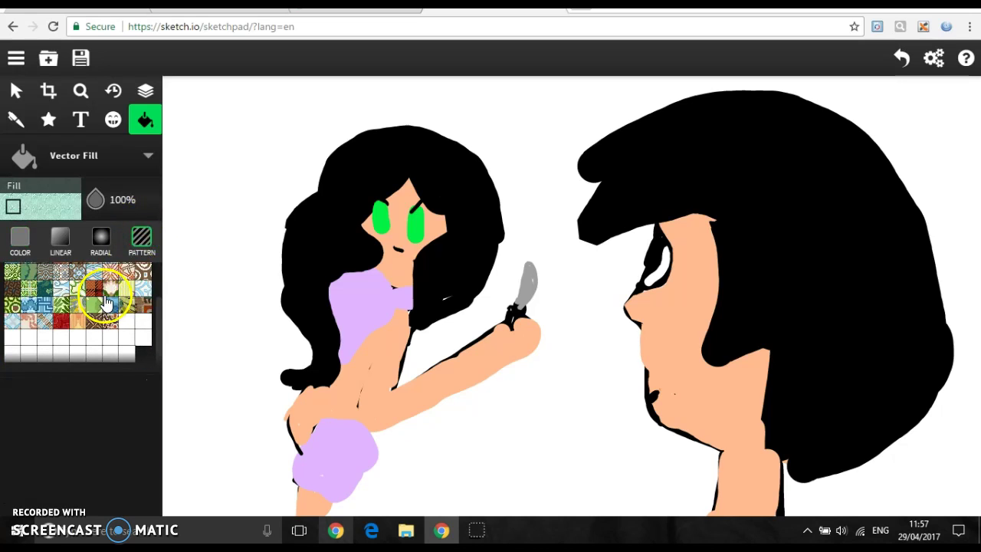
click(61, 320)
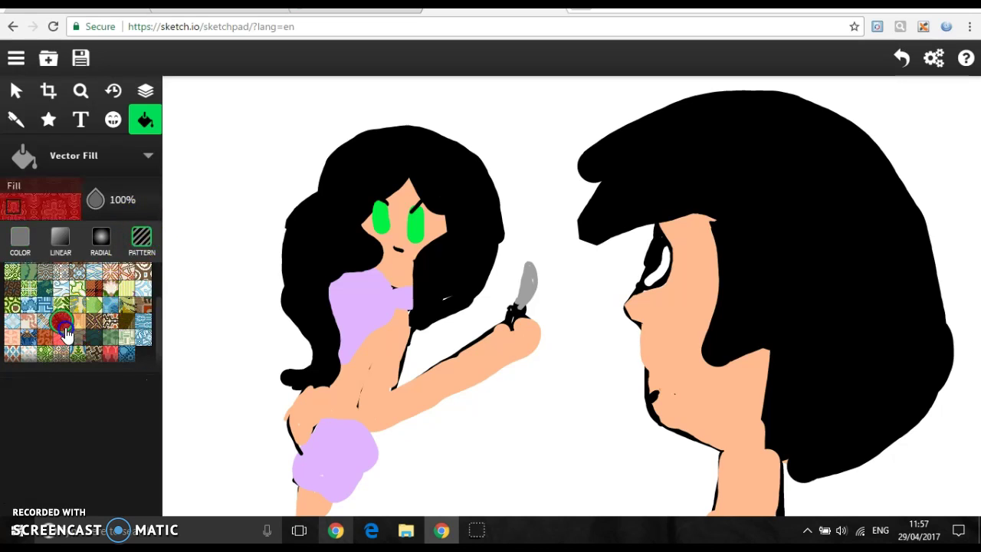
click(186, 171)
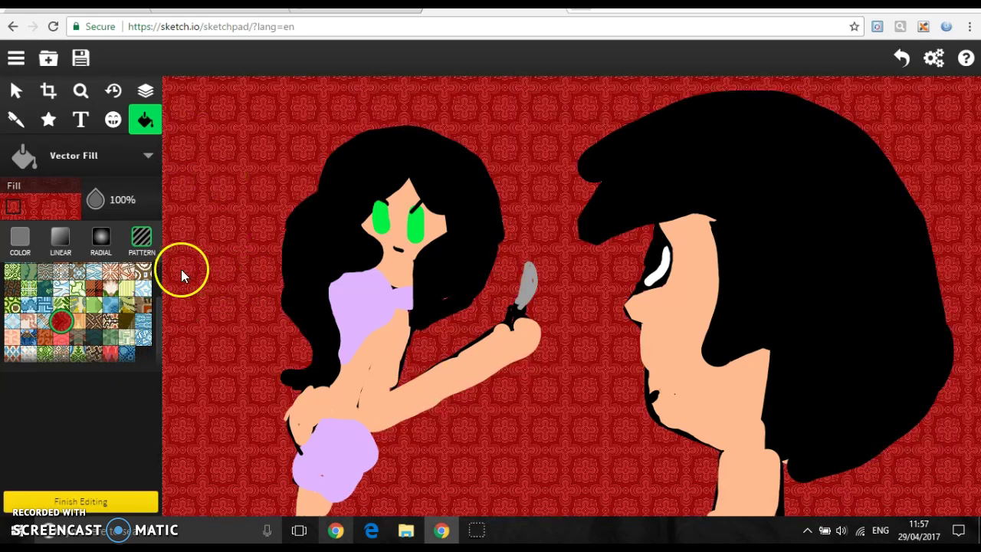
Change the background fill to the linear gradient preset of black, red and yellow
click(62, 240)
click(66, 265)
click(138, 278)
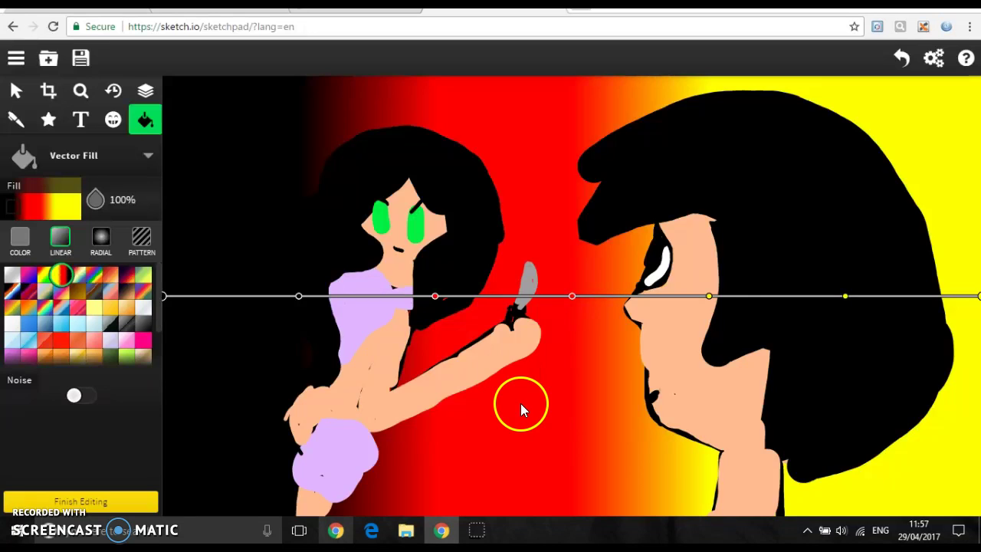
Try several directions and lengths for the background gradient, reversing the yellow and black ends and tilting it diagonally
drag(496, 410, 974, 387)
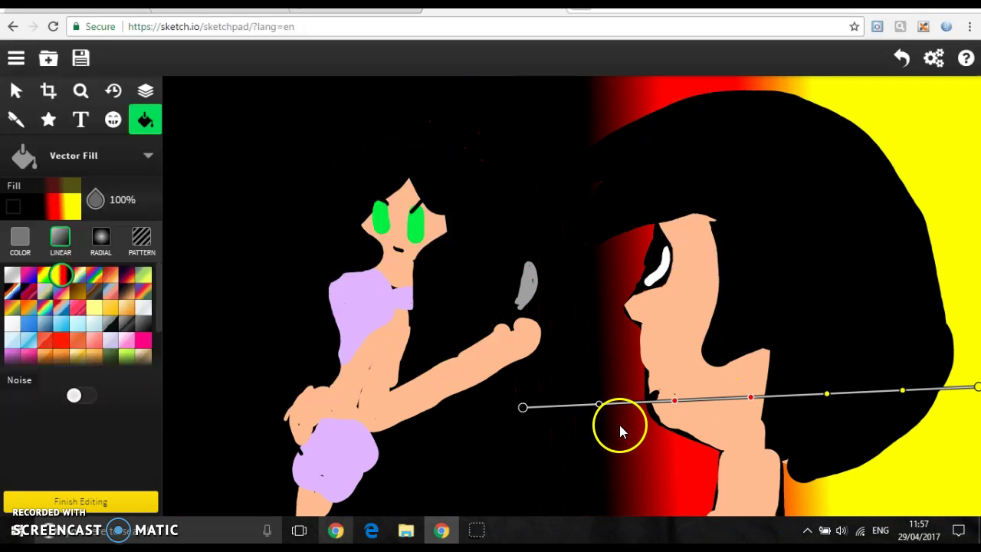
drag(619, 426, 290, 309)
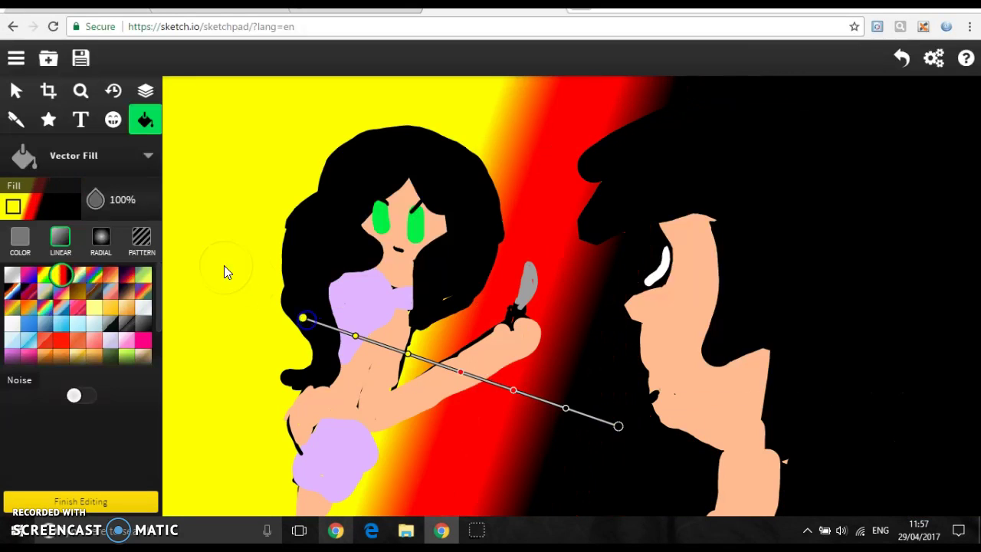
drag(615, 442, 971, 375)
click(758, 353)
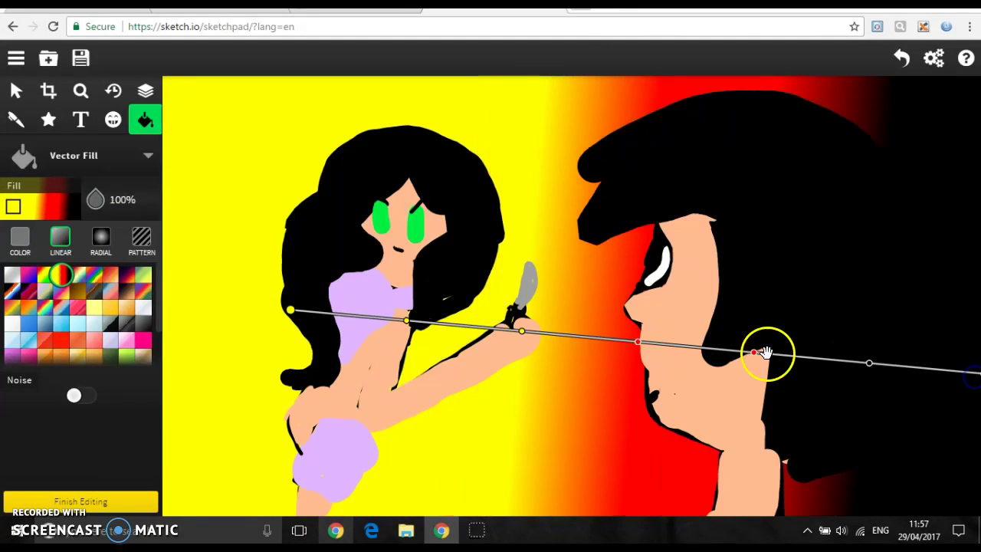
drag(590, 377, 62, 53)
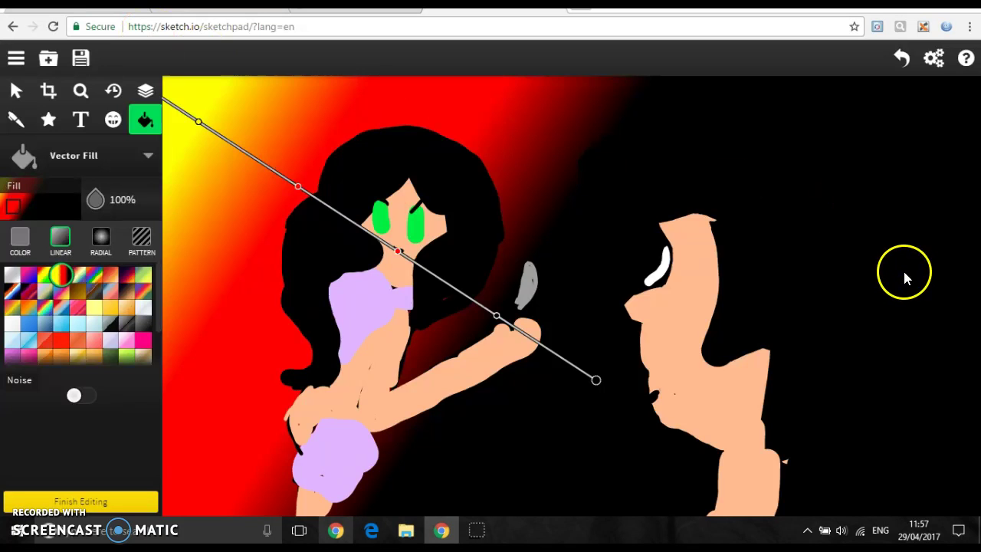
drag(595, 383, 491, 115)
drag(904, 230, 196, 78)
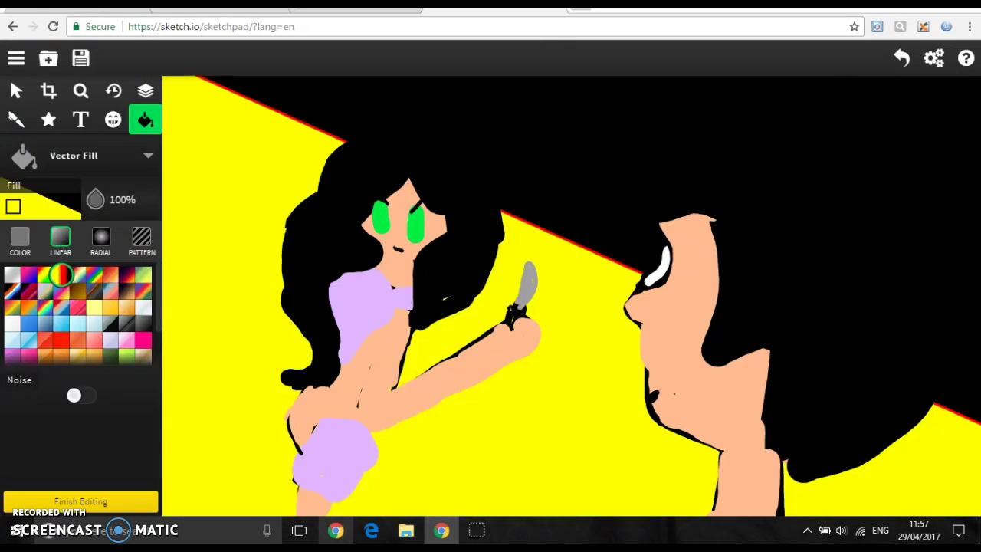
Stretch the gradient across the canvas at a slight downward tilt, with black behind the girl and yellow behind the large profile
drag(549, 260, 979, 302)
click(615, 297)
drag(691, 274, 241, 197)
click(550, 262)
drag(549, 262, 6, 128)
click(817, 273)
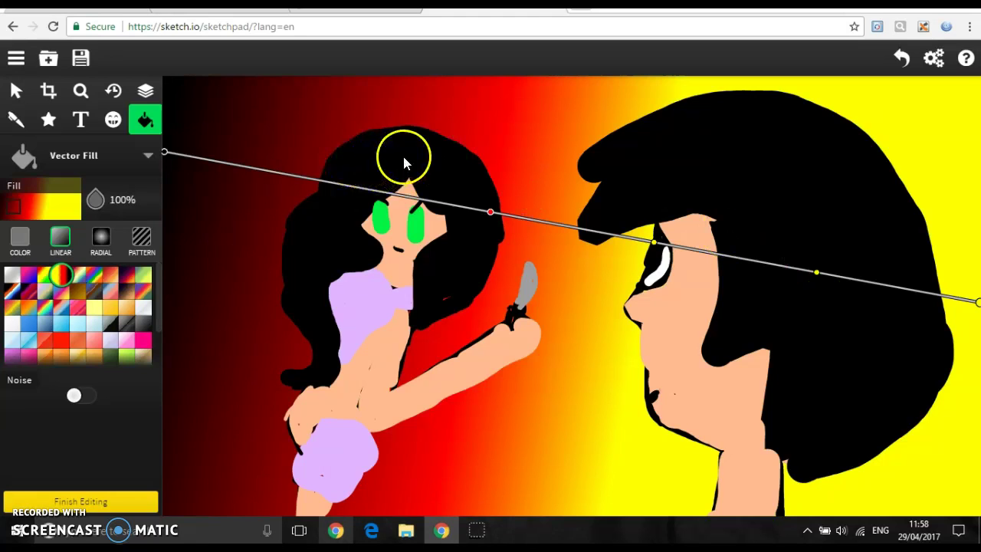
Set the Pen outline to black and dab a round 39 px mouth on the profile's edge
click(16, 119)
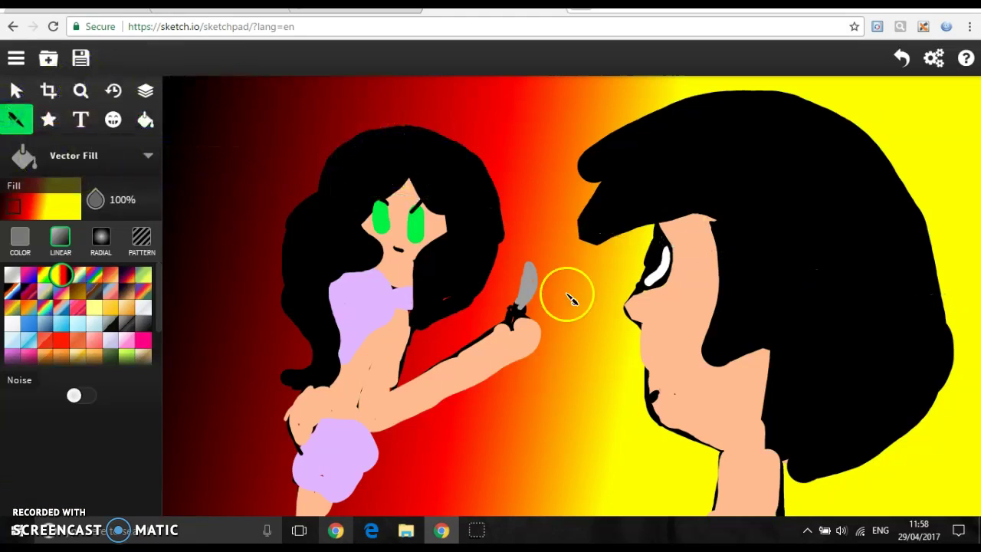
click(30, 244)
click(319, 282)
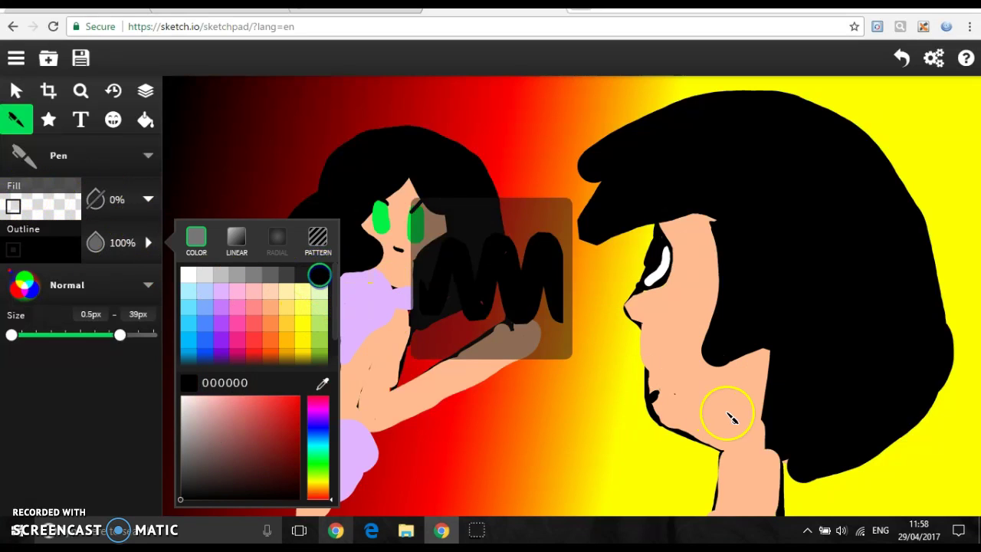
click(668, 397)
click(654, 394)
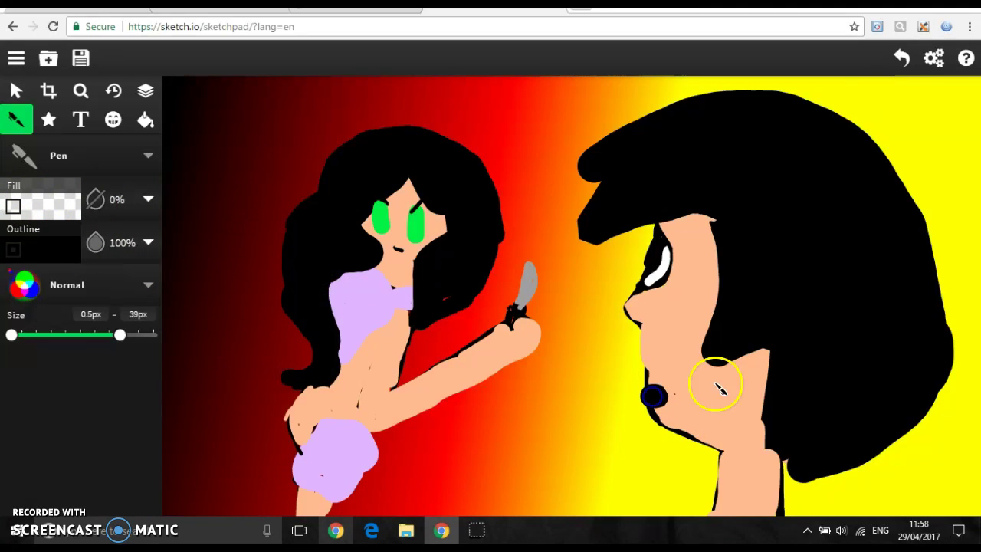
click(904, 60)
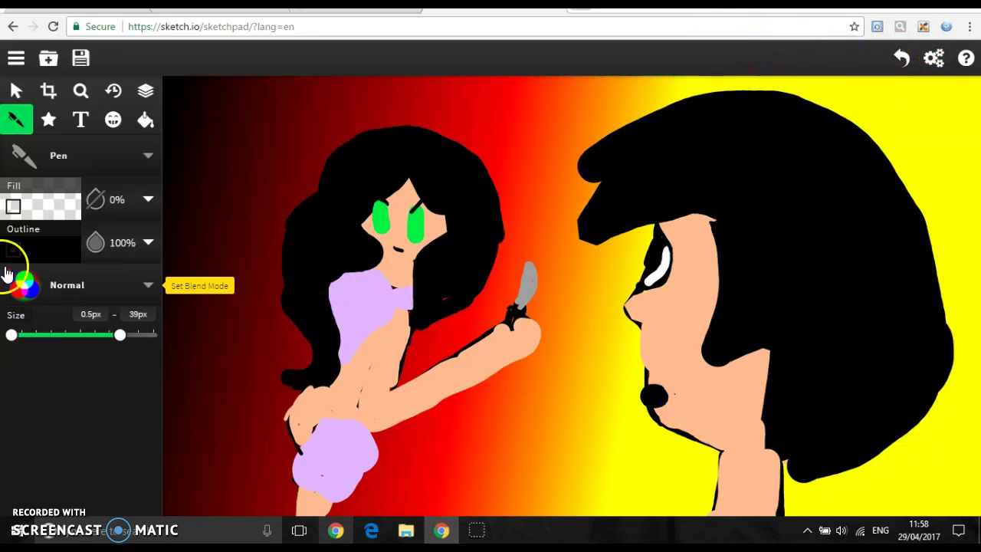
Set the outline to light blue a8efff with Overlay blending, try a tear below the profile's eye, and undo the dabs
click(148, 242)
click(187, 299)
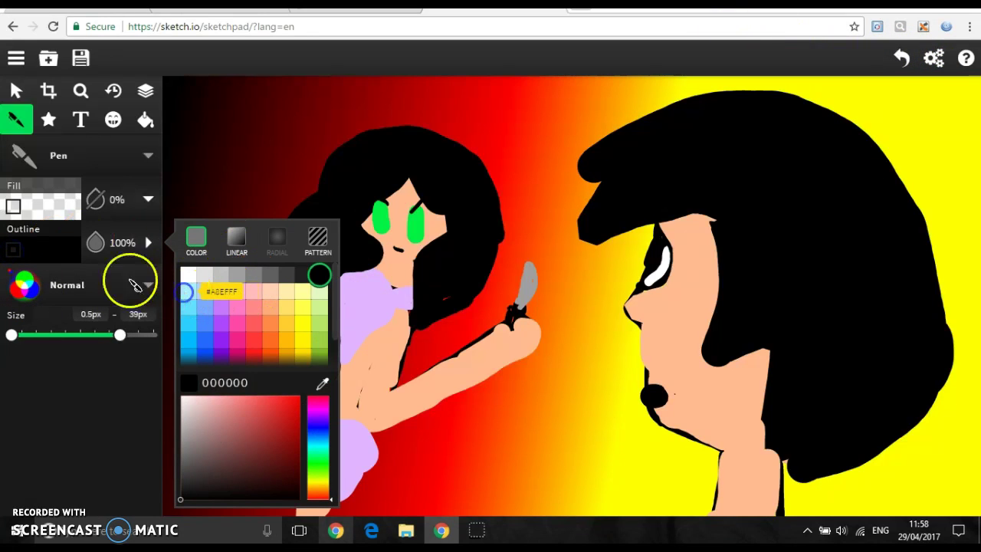
click(126, 282)
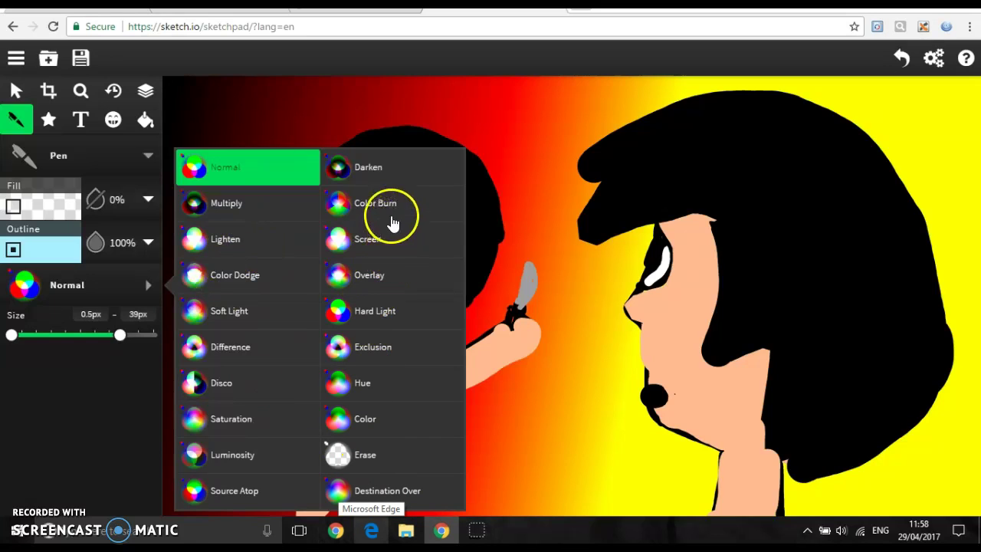
click(346, 276)
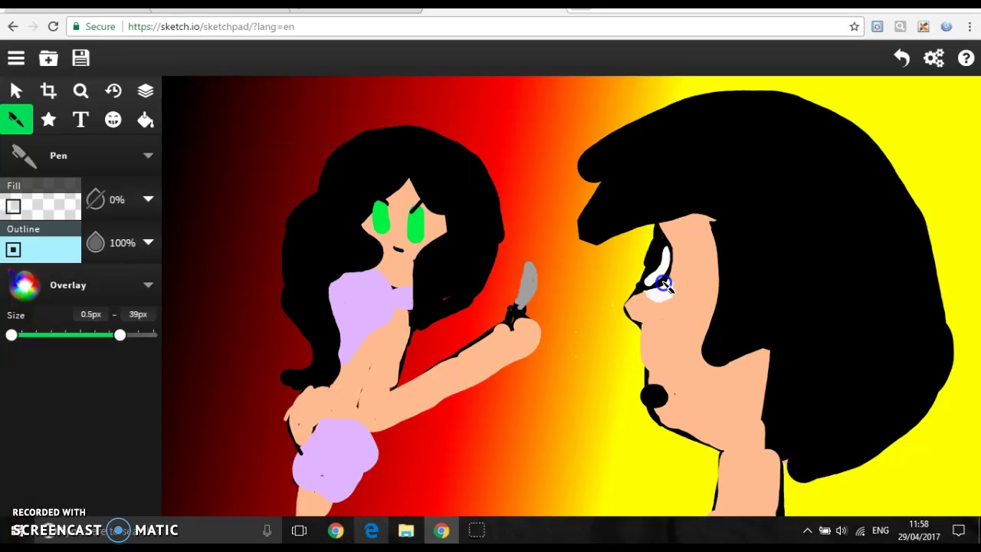
click(744, 263)
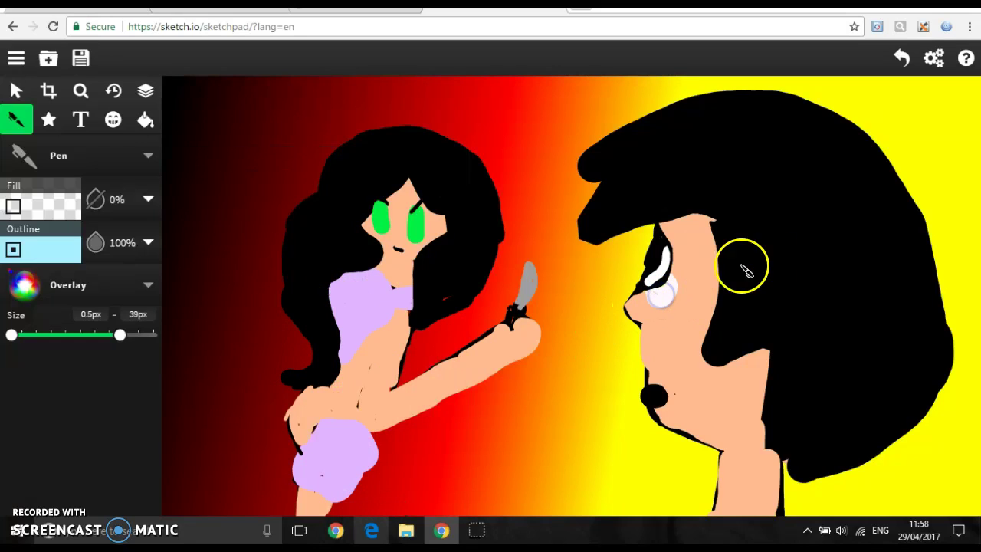
click(904, 58)
click(904, 58)
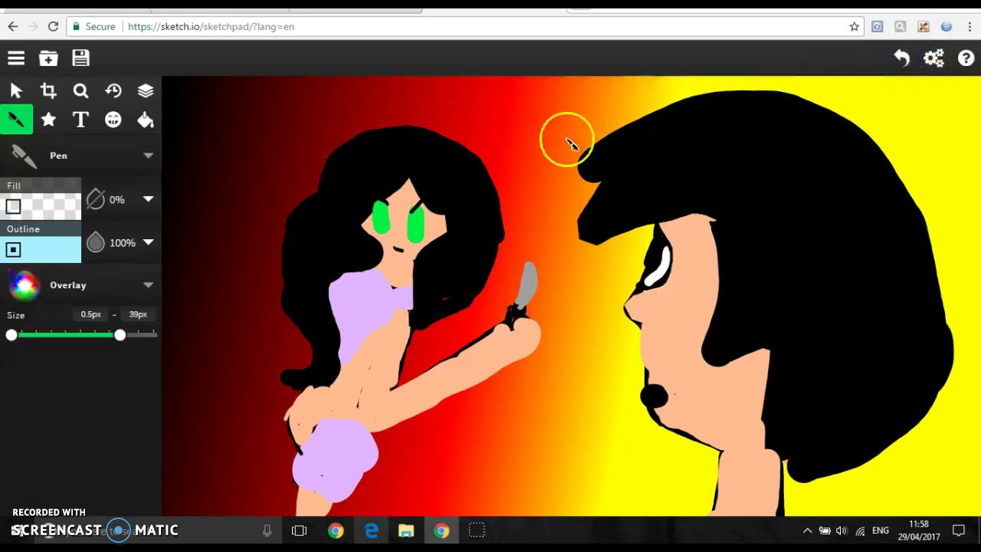
Switch the blend mode to Multiply, try a 39 px tear under the profile's eye, and undo it
click(41, 258)
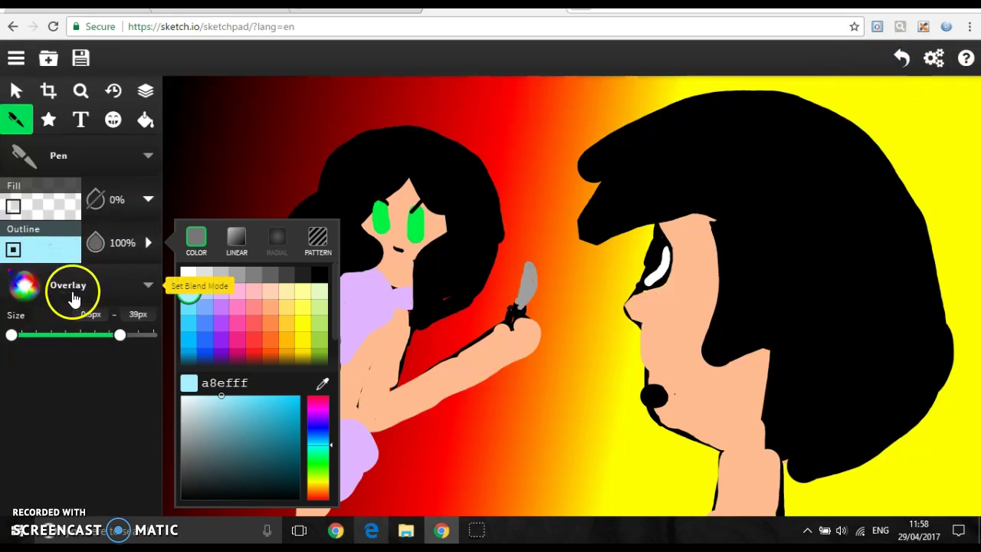
click(74, 286)
click(228, 204)
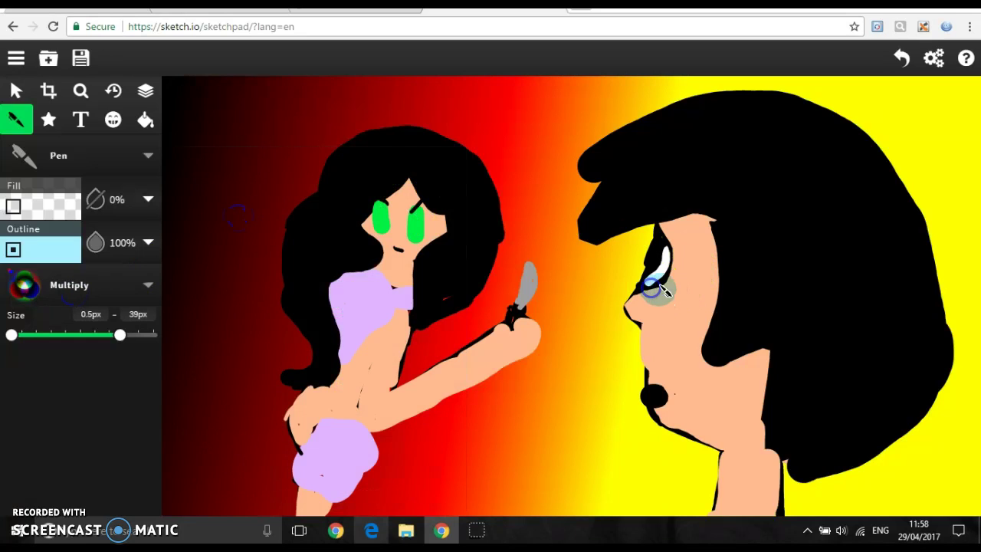
click(902, 59)
Draw a thin tear streak at 11 px below the profile's eye and tint the lower eye white with light blue
drag(120, 334, 44, 344)
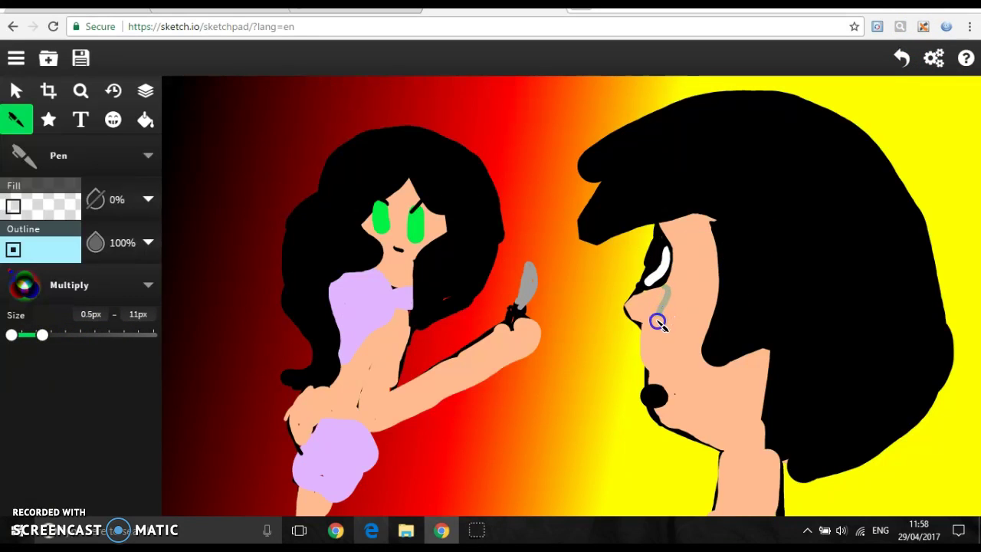
mouse_move(665, 292)
mouse_down()
mouse_move(829, 313)
mouse_move(651, 246)
mouse_move(635, 281)
mouse_move(673, 298)
mouse_up()
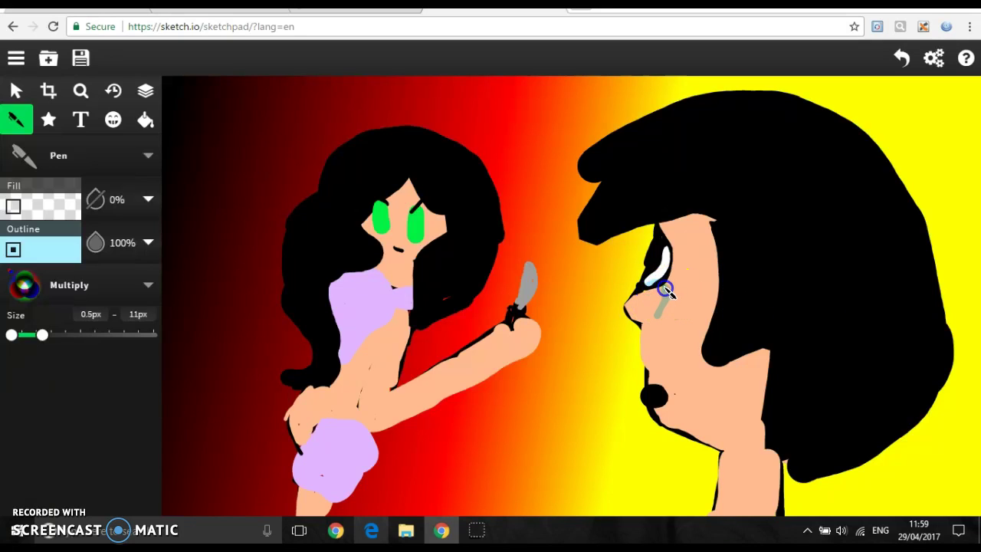
mouse_move(648, 288)
mouse_down()
mouse_move(750, 300)
mouse_move(847, 361)
mouse_up()
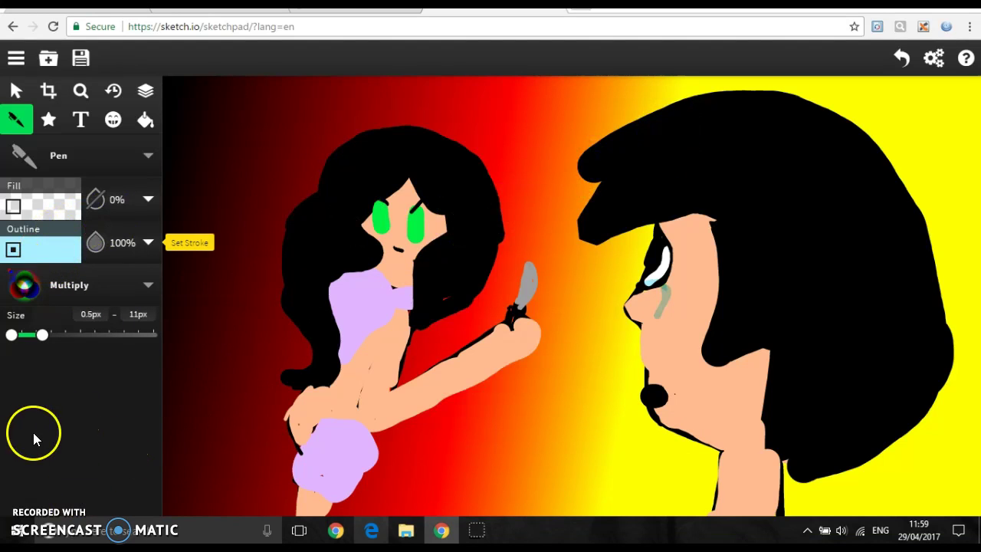
Set the outline to black and handwrite a caption beginning with "Evil" below the girl's outstretched arm
click(27, 243)
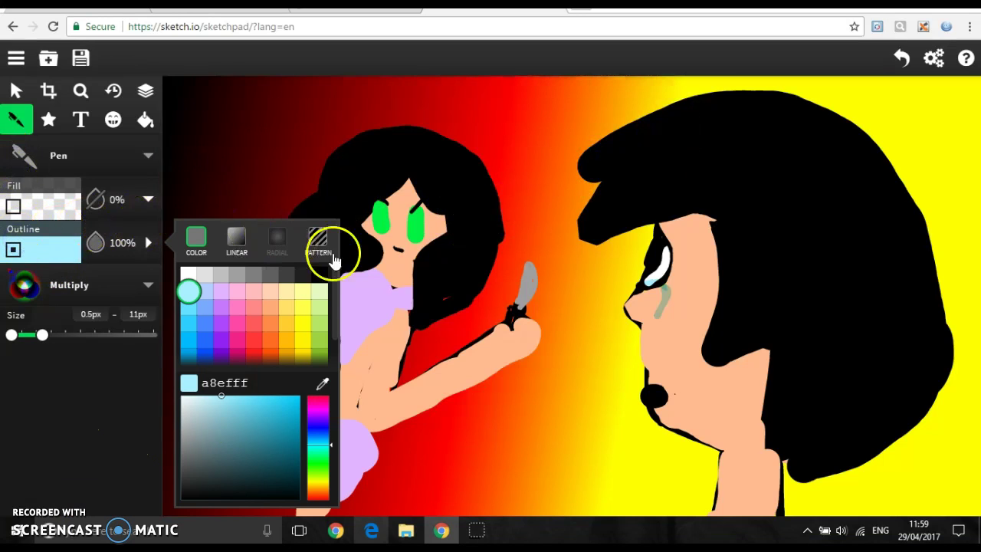
click(322, 278)
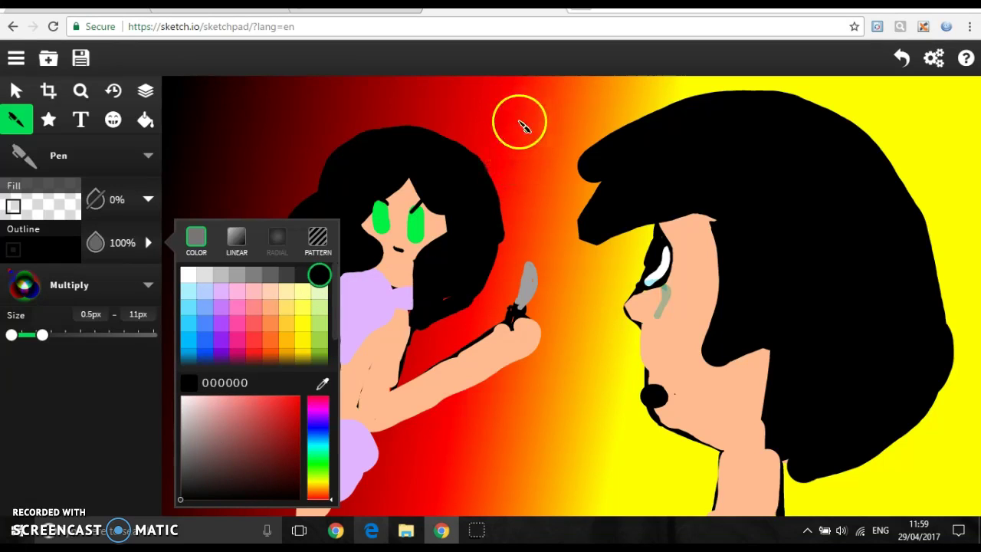
drag(480, 431, 472, 455)
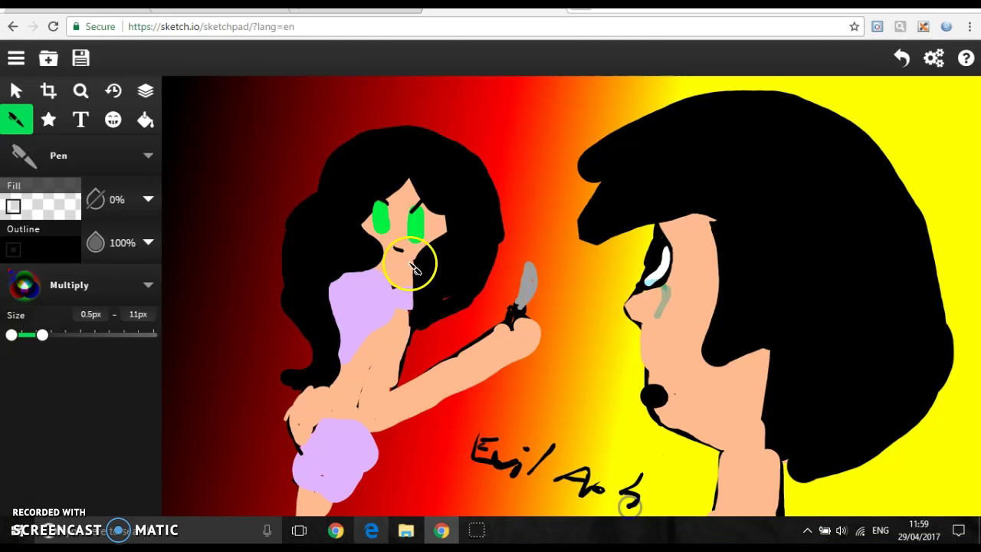
Try thin vertical black strokes in the background above the knife, and undo them
drag(500, 104, 500, 111)
drag(498, 145, 496, 151)
drag(526, 107, 525, 198)
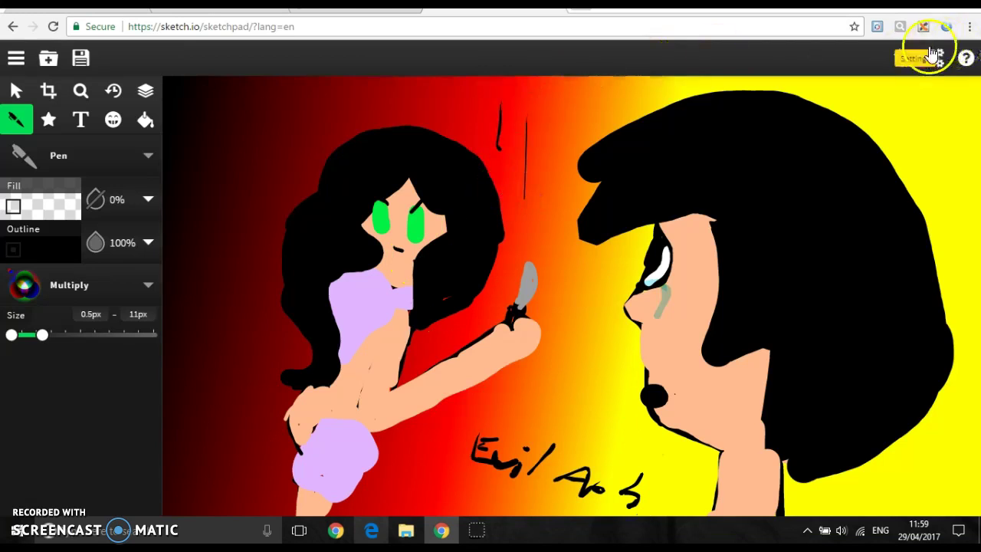
click(904, 60)
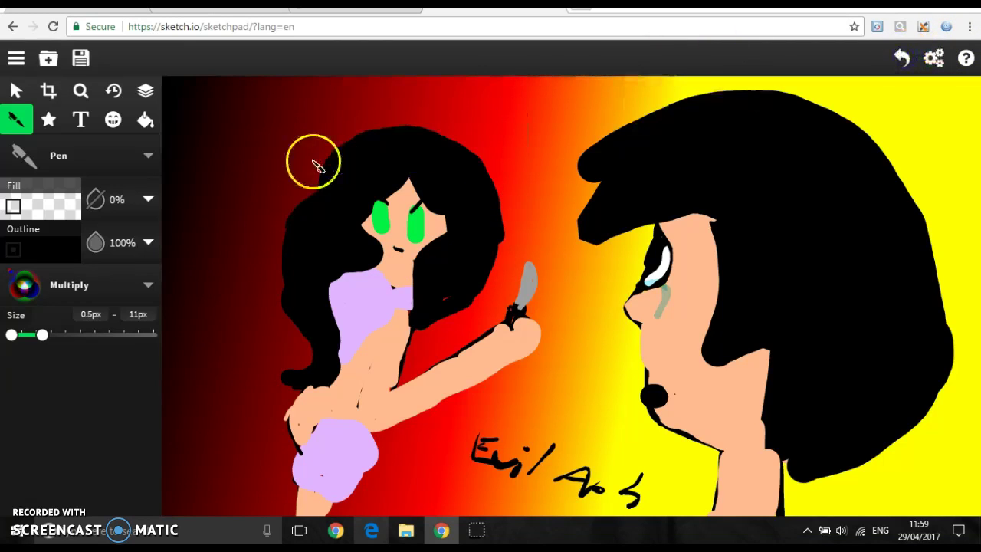
Draw two short vertical black strokes with a curve beneath them on the dark background beside the girl's hair
drag(233, 128, 233, 135)
drag(191, 194, 216, 175)
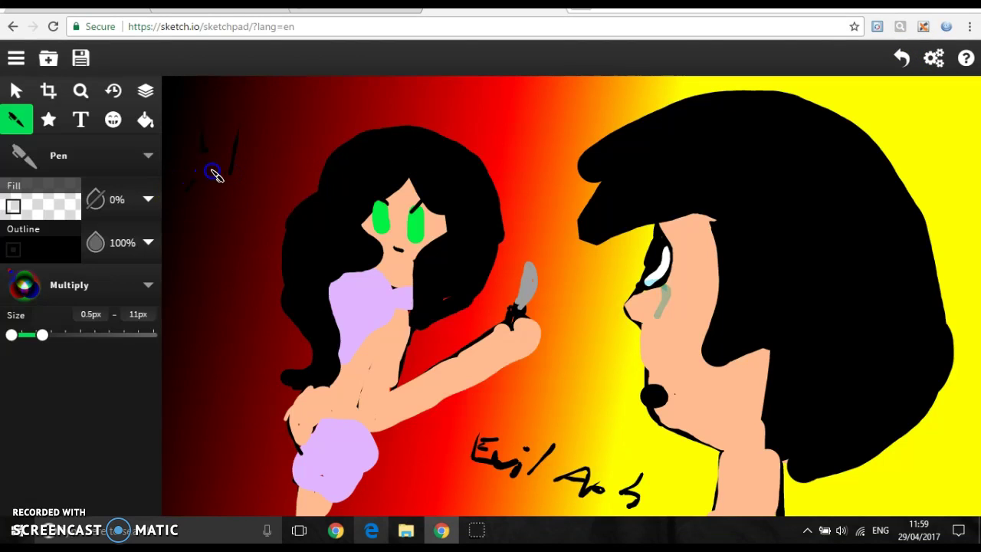